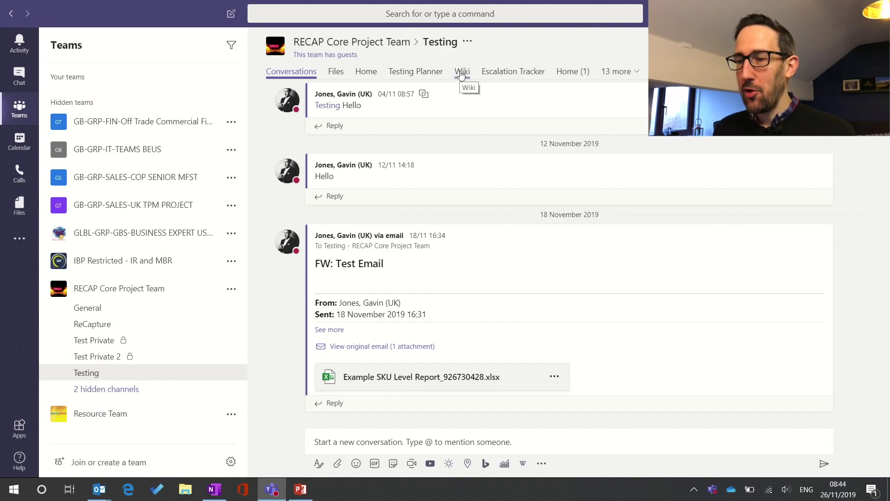
Show the Testing channel's Wiki with the Monthly Meeting 2 agenda and notes tables
click(462, 73)
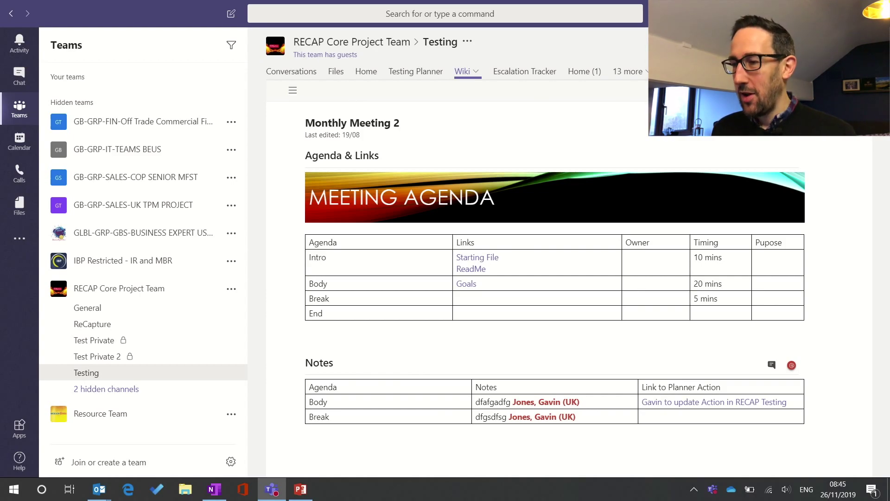
Add a OneNote tab to the Testing channel backed by a new notebook named 'YouTube Notebook'
click(661, 71)
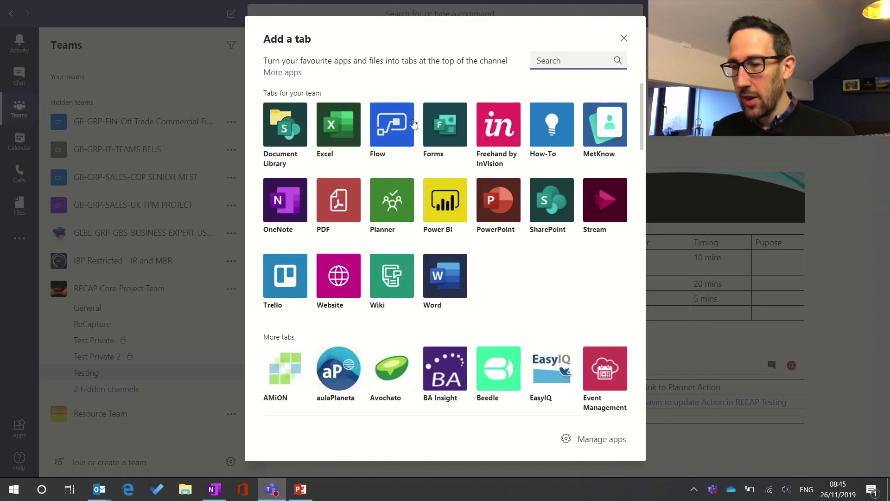
key(Escape)
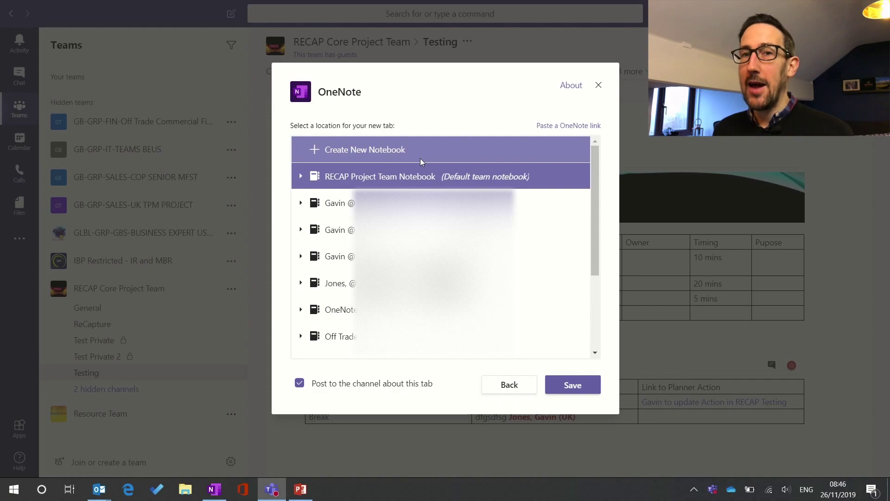
click(301, 178)
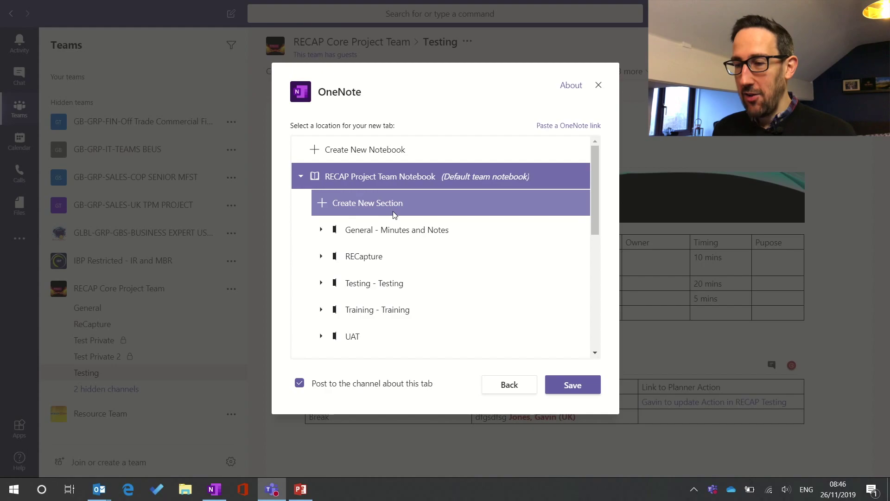
scroll(393, 211, down, 2)
scroll(393, 211, up, 2)
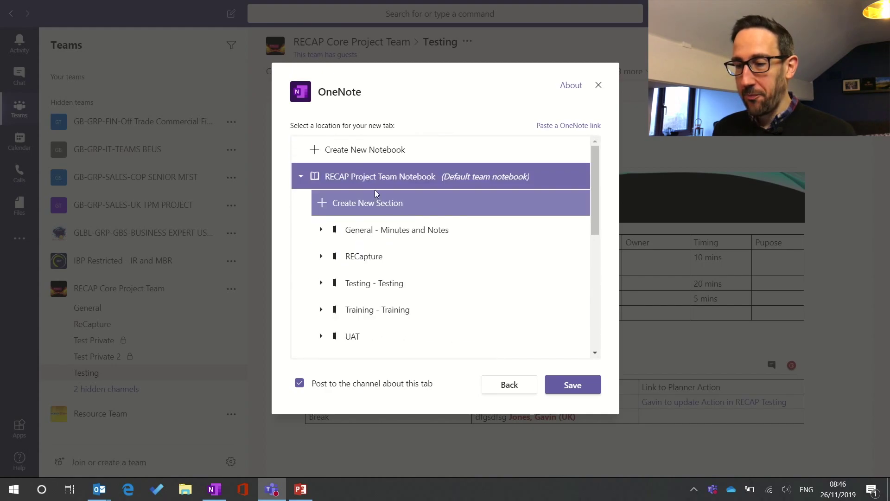
click(301, 177)
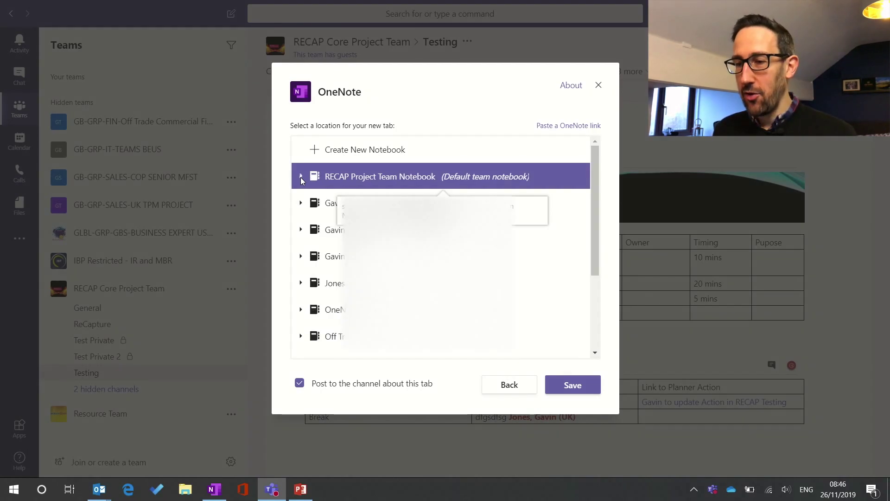
click(359, 149)
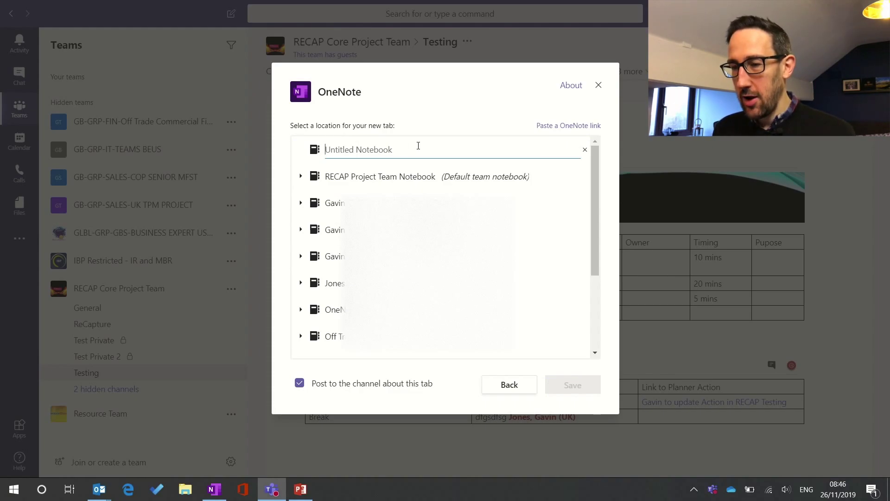
text(YouTube )
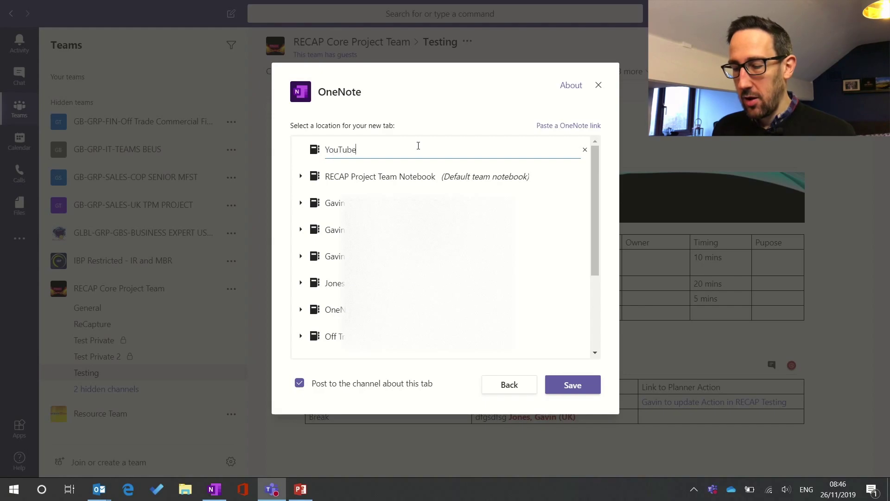
text(Notebook)
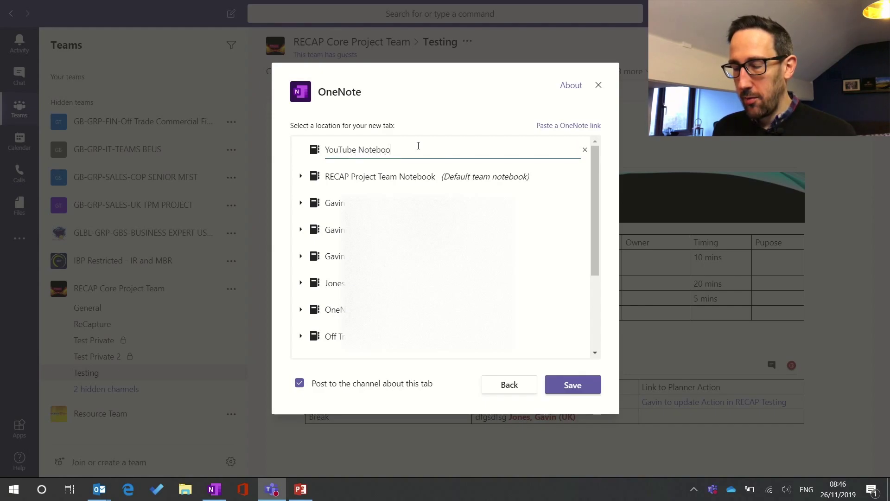
click(579, 391)
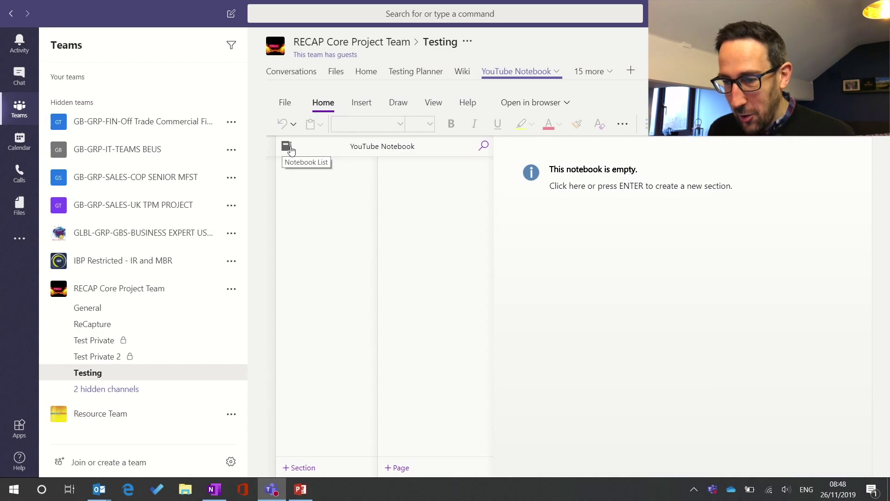
Create a 'Testing' section with a page titled 'Page 1', then collapse the navigation pane
click(304, 470)
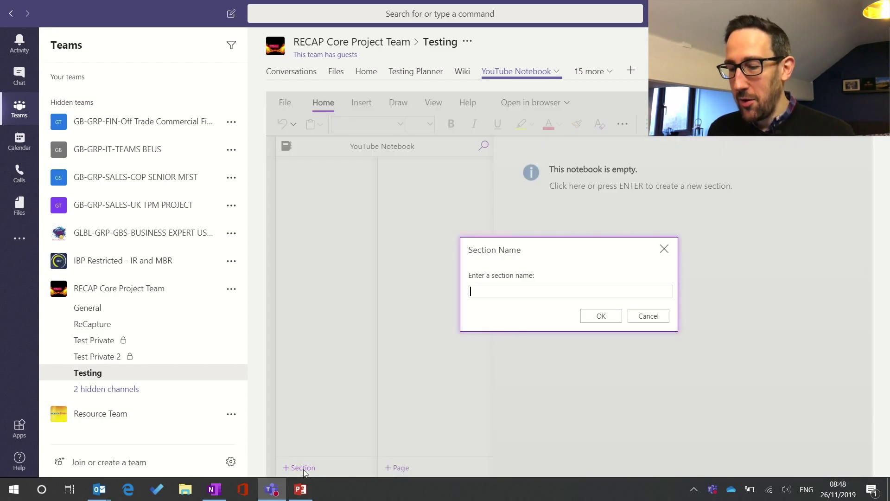
text(Testing)
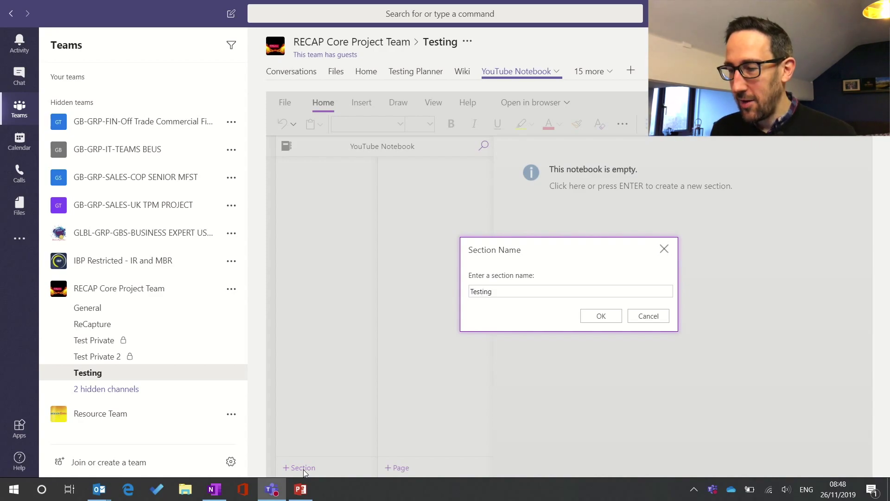
key(Return)
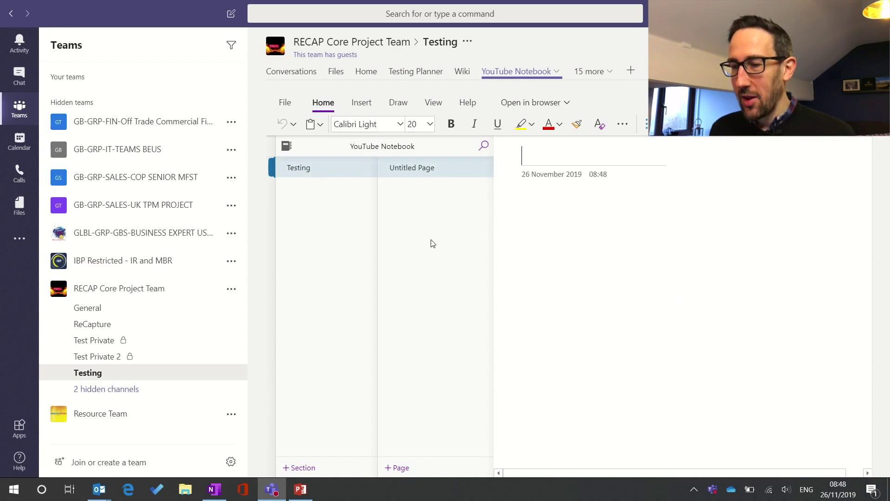
text(Pa)
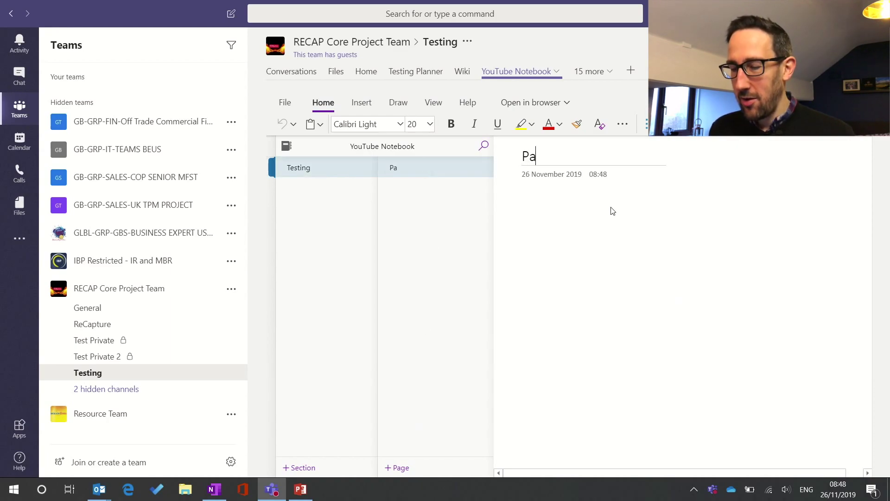
text(ge 1)
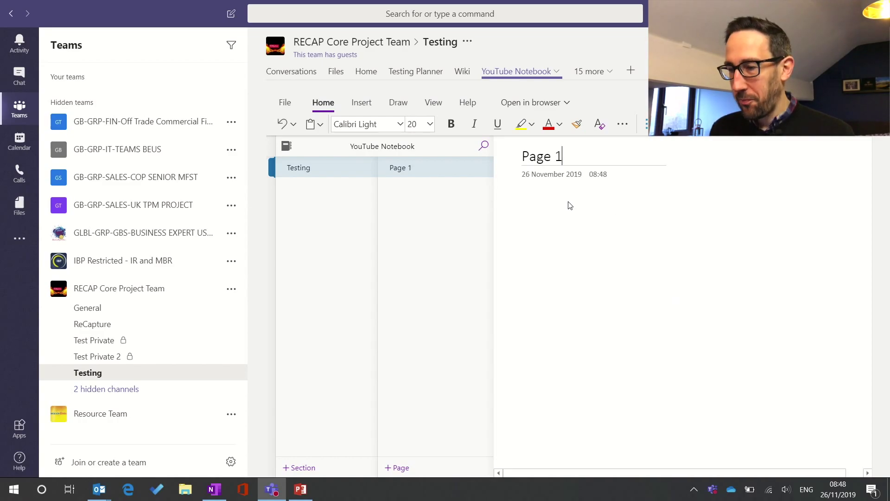
click(568, 200)
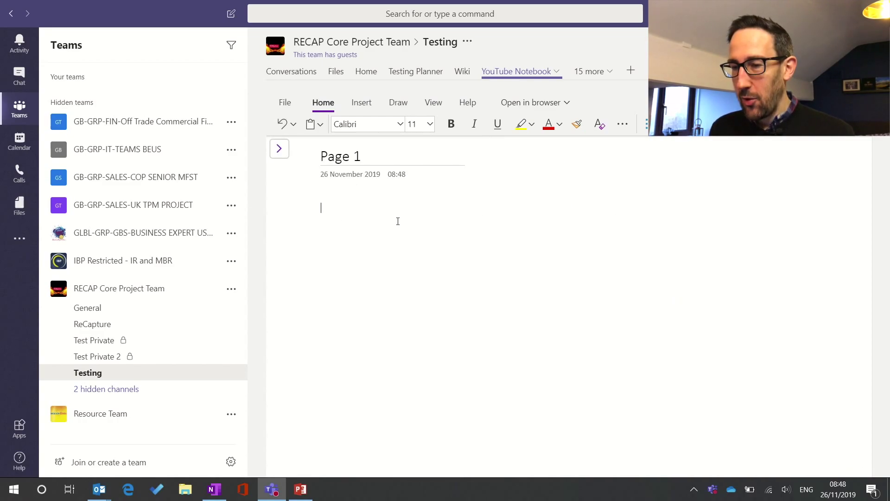
Place separate text notes 'Hefwe', 'sdfofer' and 'fwef' at different spots on Page 1
click(675, 237)
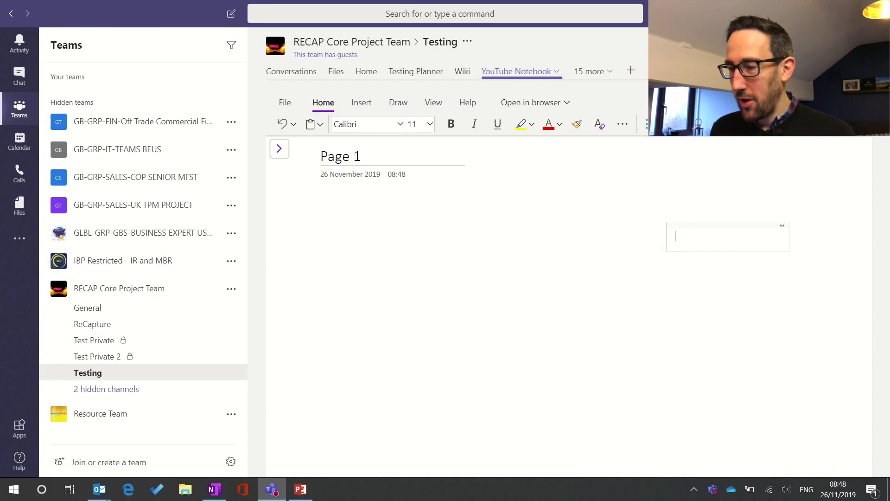
click(617, 221)
click(469, 262)
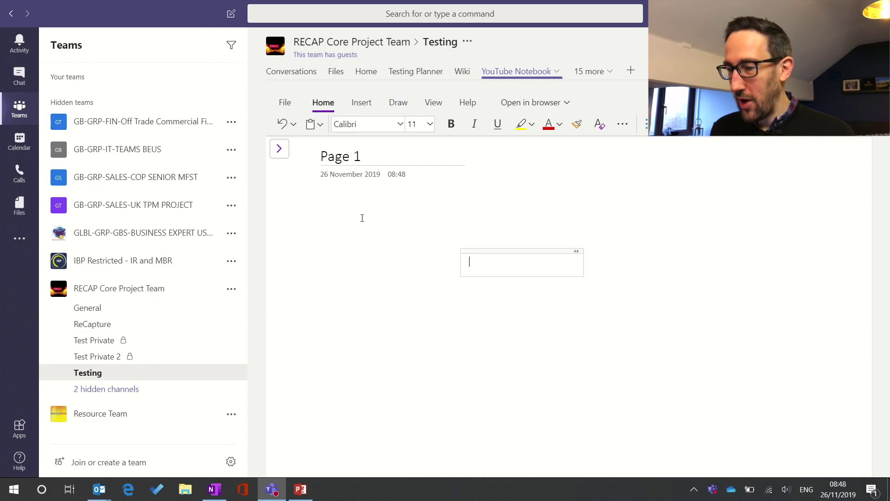
click(338, 209)
text(Hefwei)
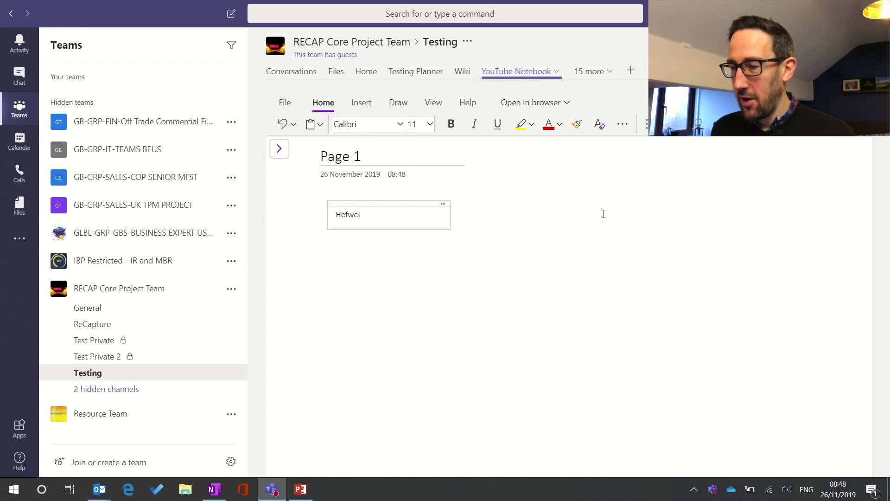
click(604, 214)
text(sdfofer)
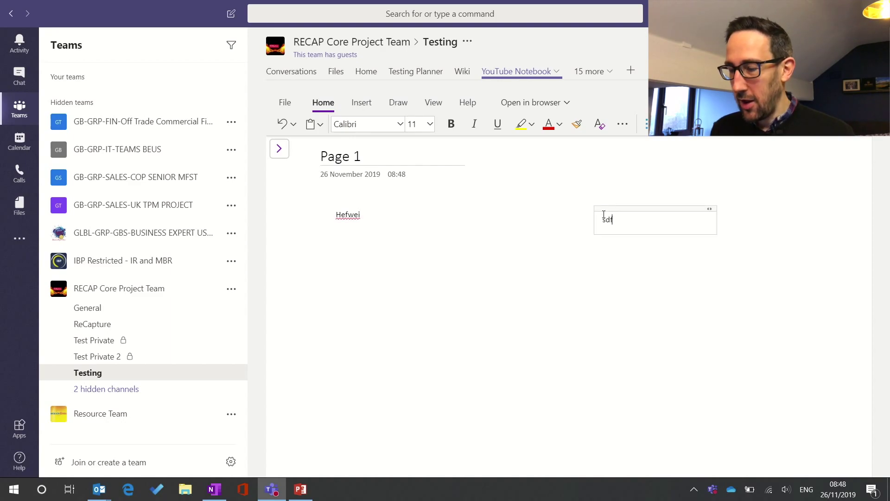
click(526, 265)
text(fwef)
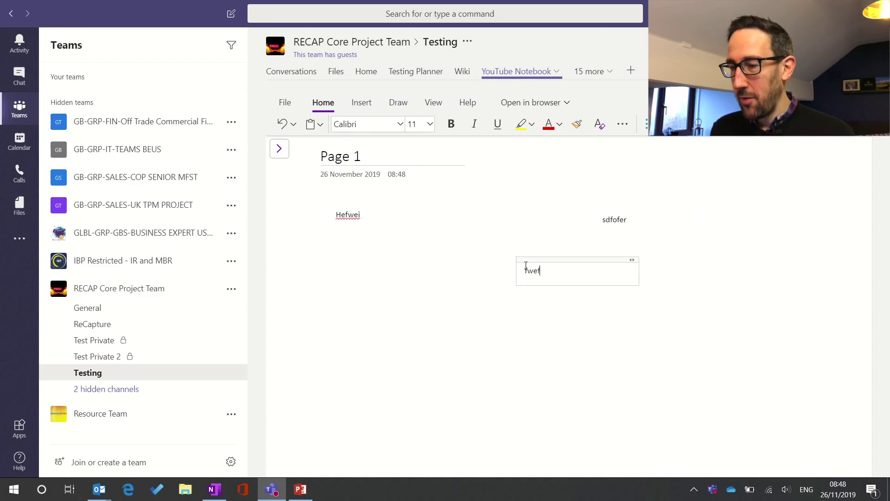
Add lines 'fsdfas' and 'sdfasdf' under the first note, then start another new line
click(436, 215)
key(Return)
key(Return)
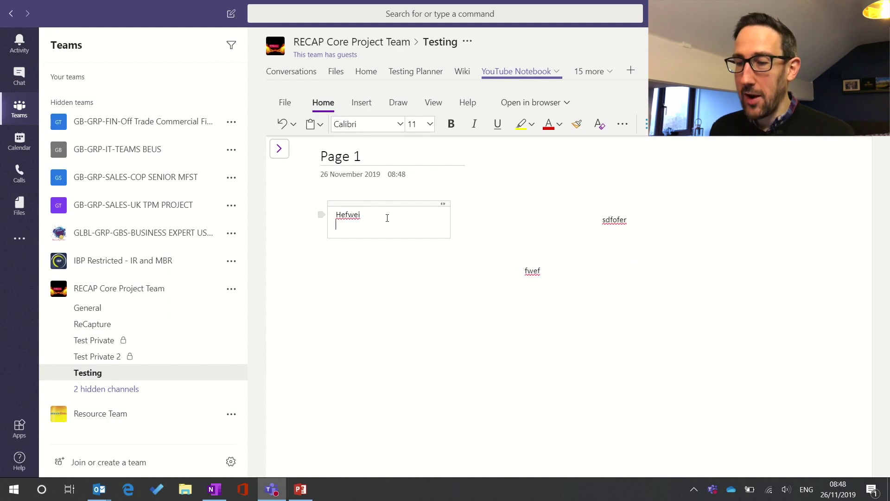
text(fsdfas)
key(Return)
key(Return)
key(Return)
text(sdfasdf)
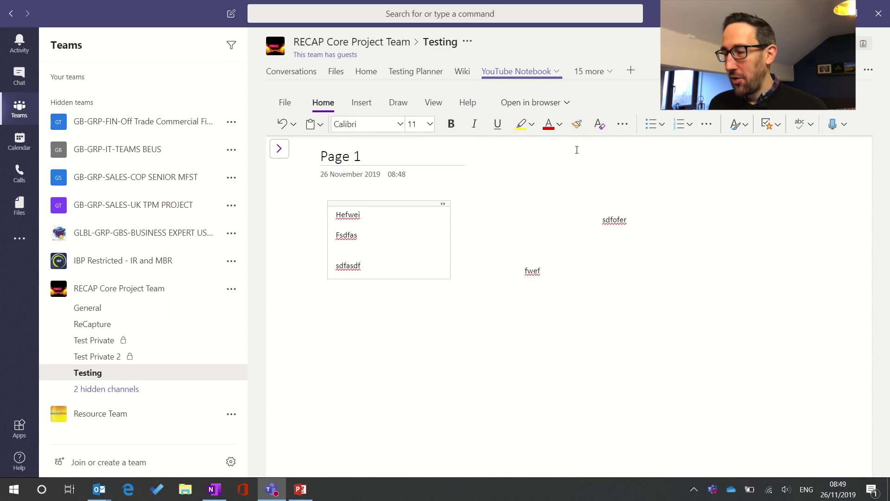
click(378, 268)
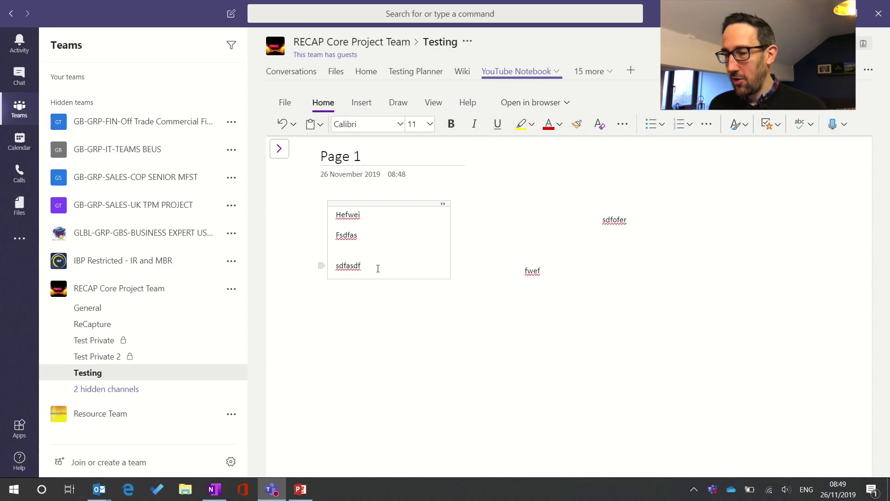
key(Return)
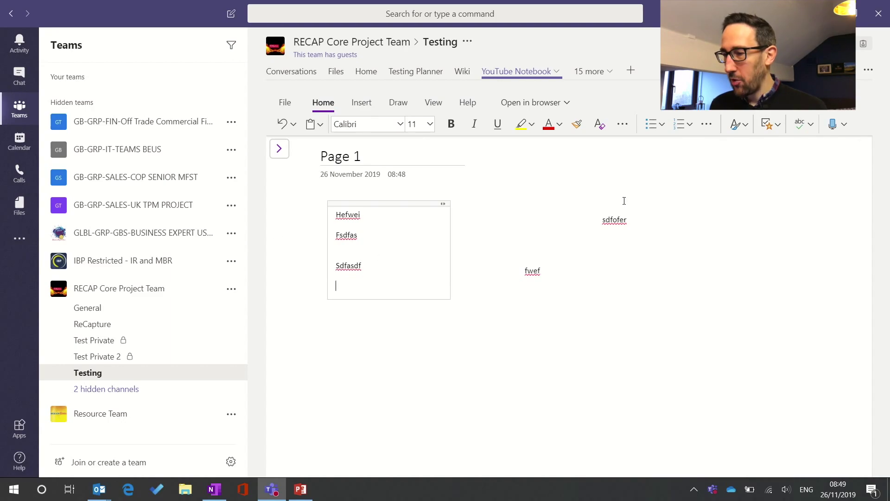
Create To Do tagged items TASK 1, Task 2 and Task 3, then return to the Wiki tab
click(767, 124)
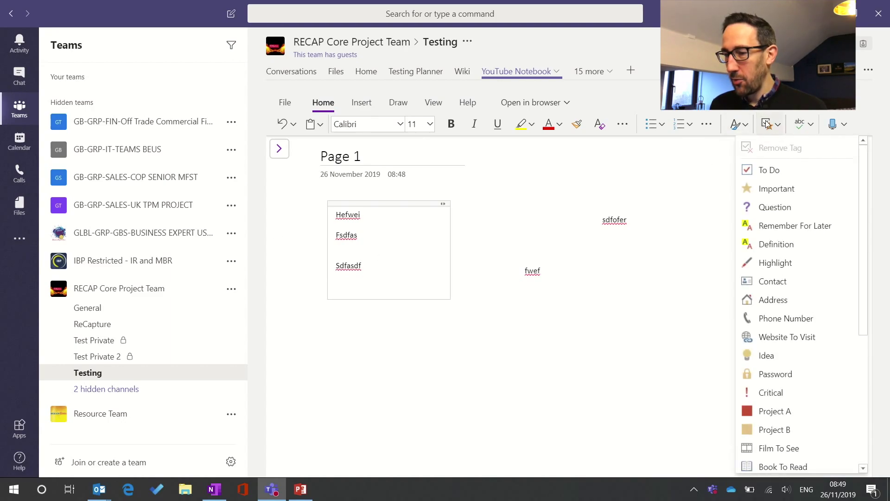
click(764, 167)
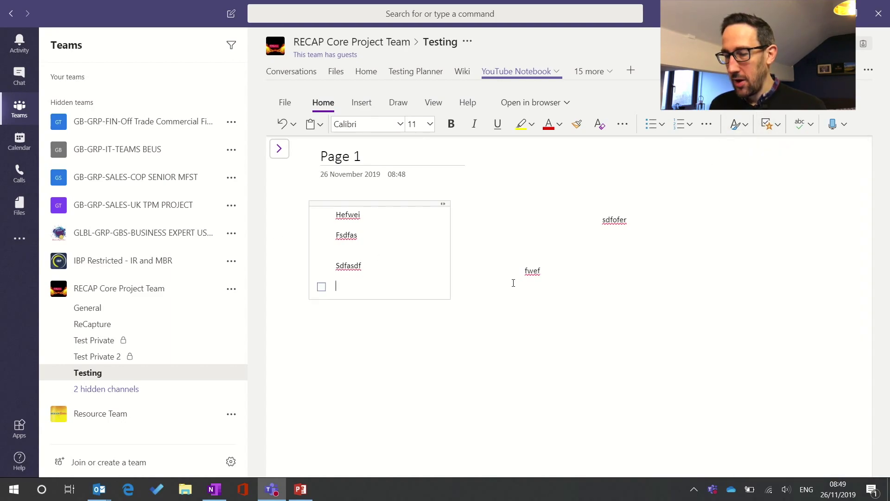
text(T)
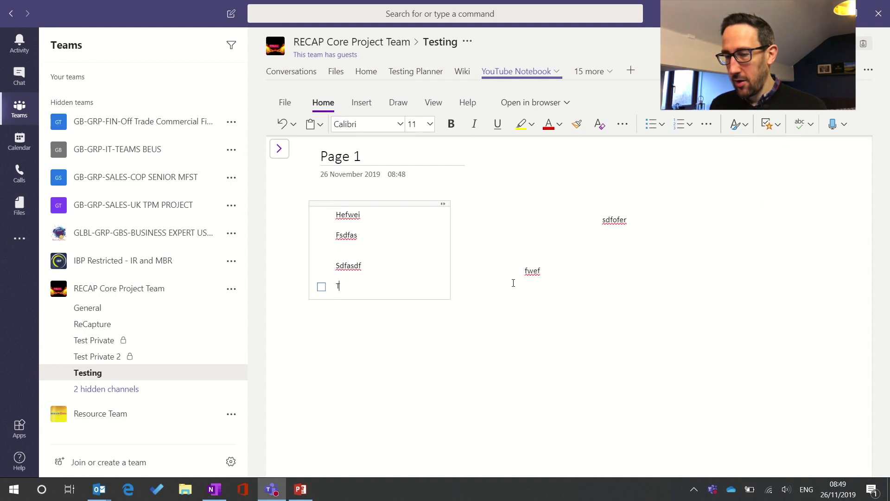
text(ASK 1)
key(Return)
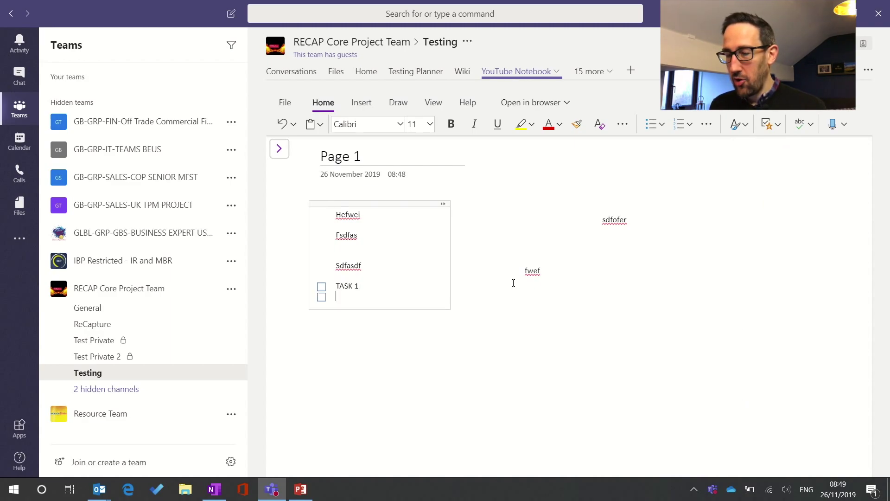
text(tASK)
key(BackSpace)
key(BackSpace)
key(BackSpace)
key(BackSpace)
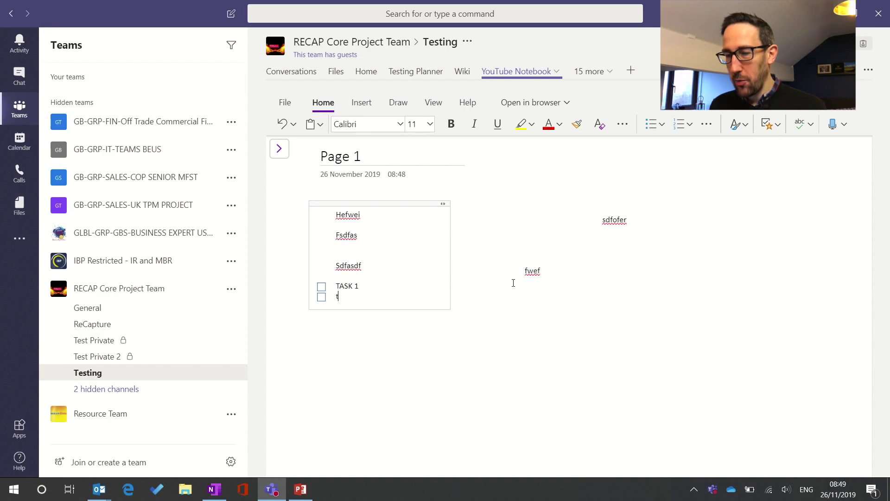
text(Task 2)
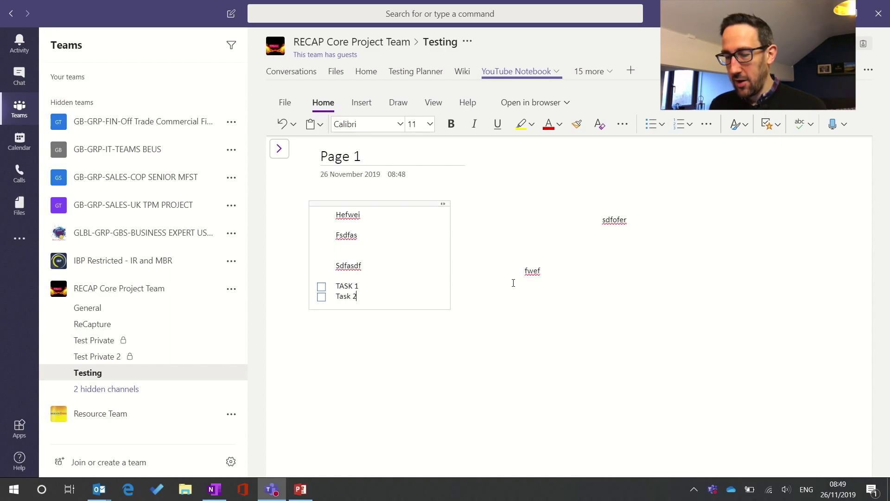
key(Return)
text(Task 3)
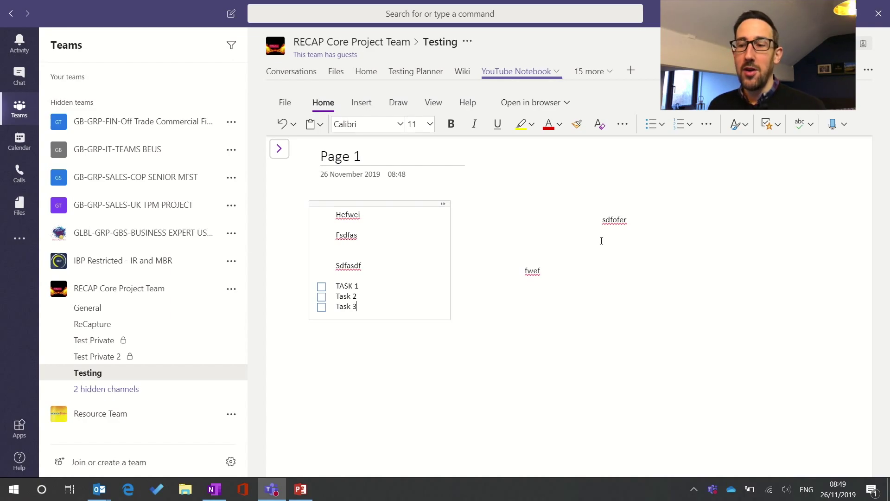
click(779, 126)
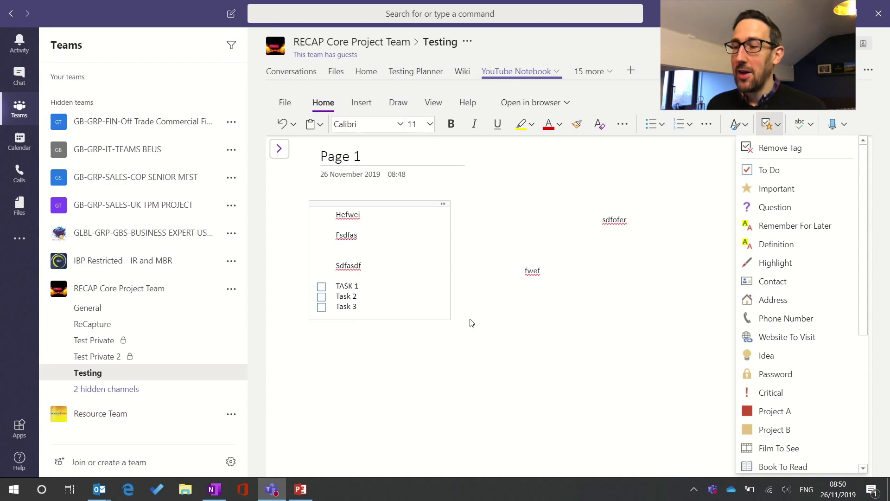
click(463, 79)
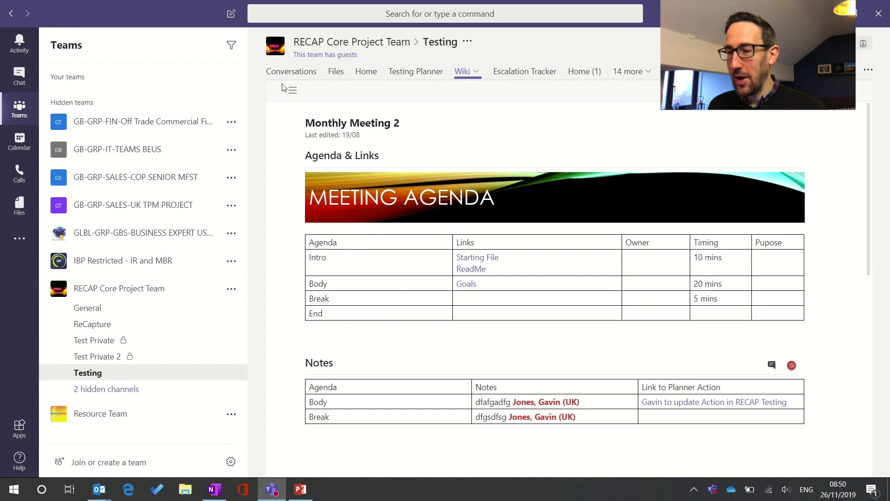
click(293, 91)
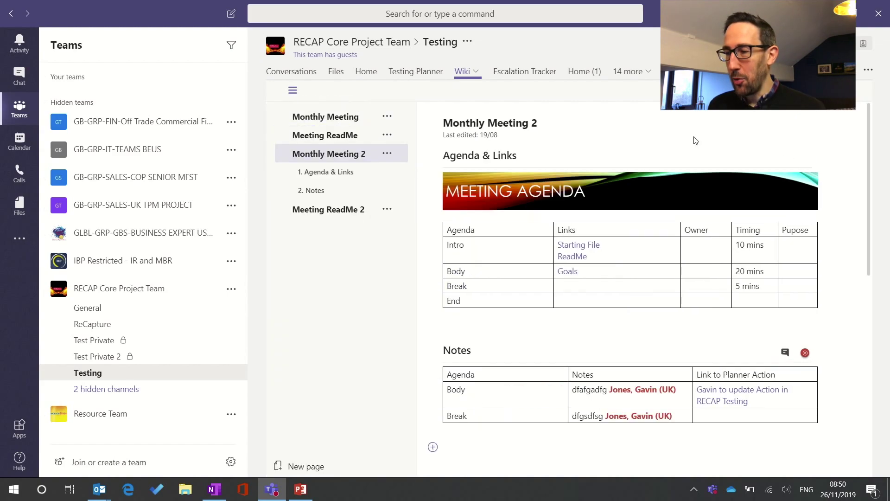
click(293, 91)
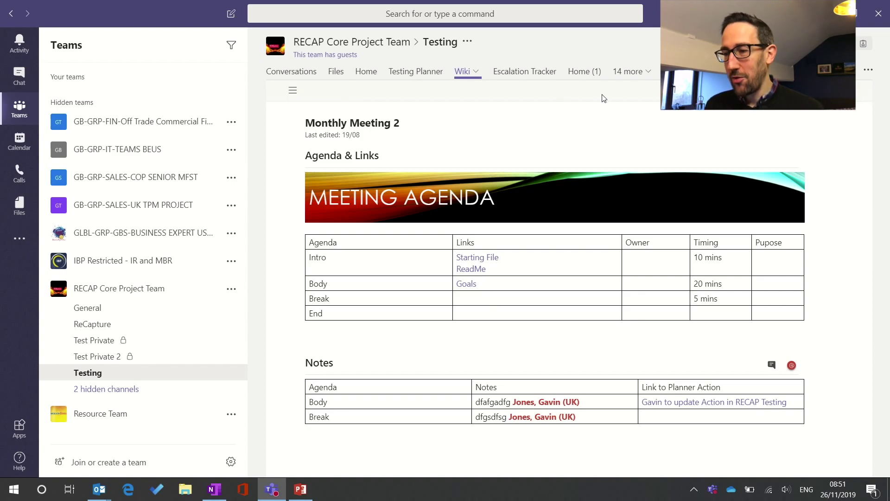
Open YouTube Notebook from the hidden tabs and drag its tab beside Testing Planner
click(643, 73)
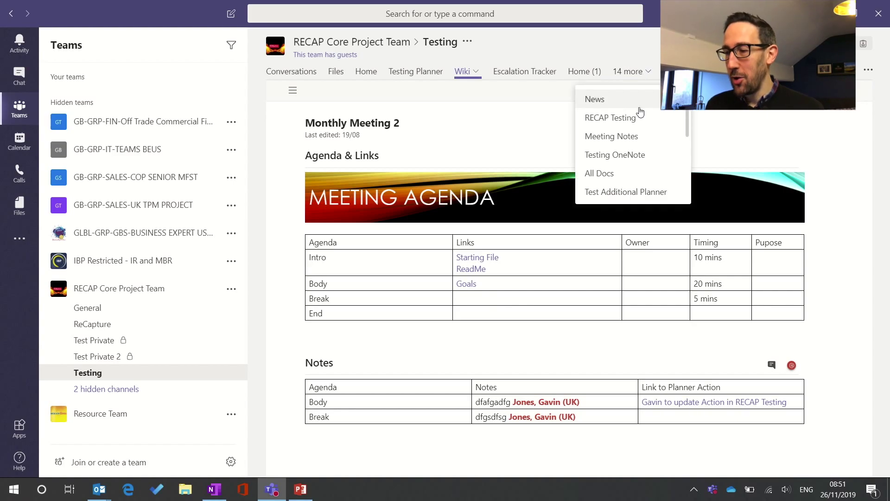
scroll(631, 173, down, 5)
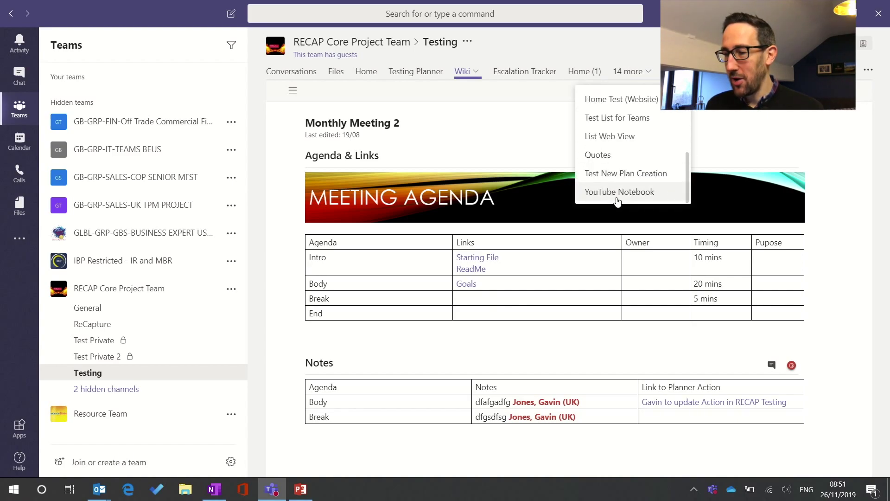
click(618, 200)
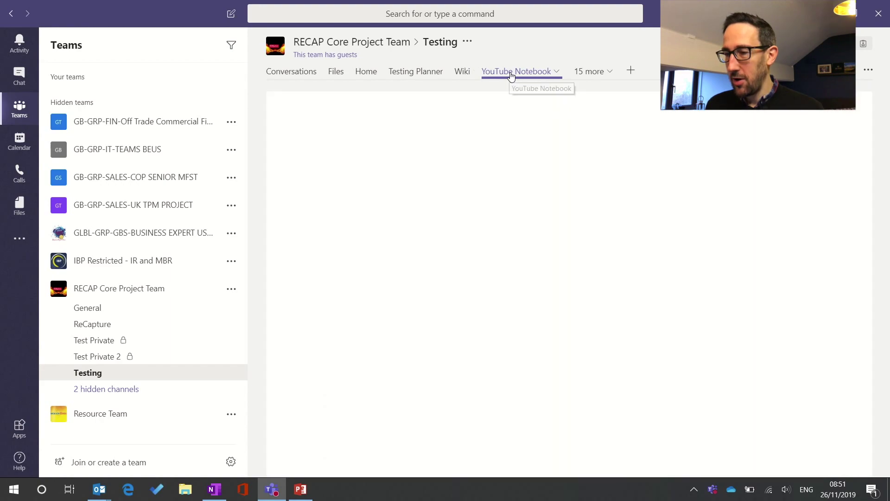
drag(512, 75, 455, 75)
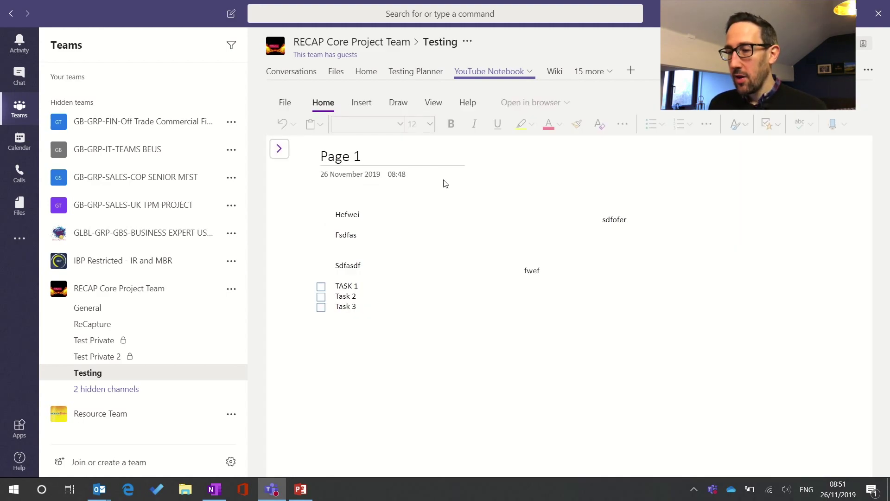
Search the notebook for 'task', open the Page 1 result, and limit scope to Page
click(283, 151)
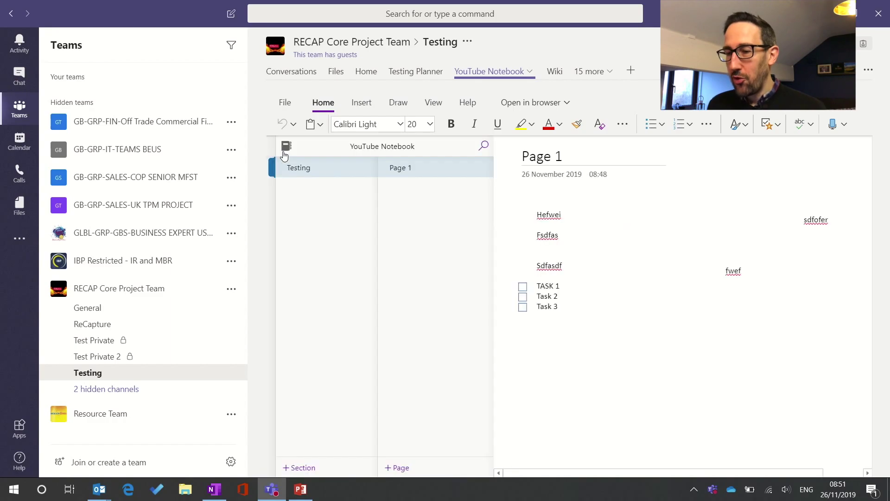
click(482, 146)
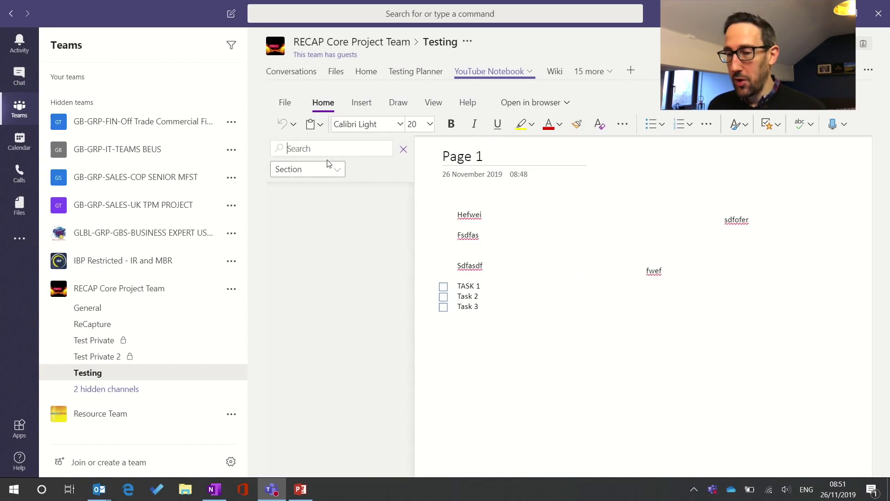
text(task)
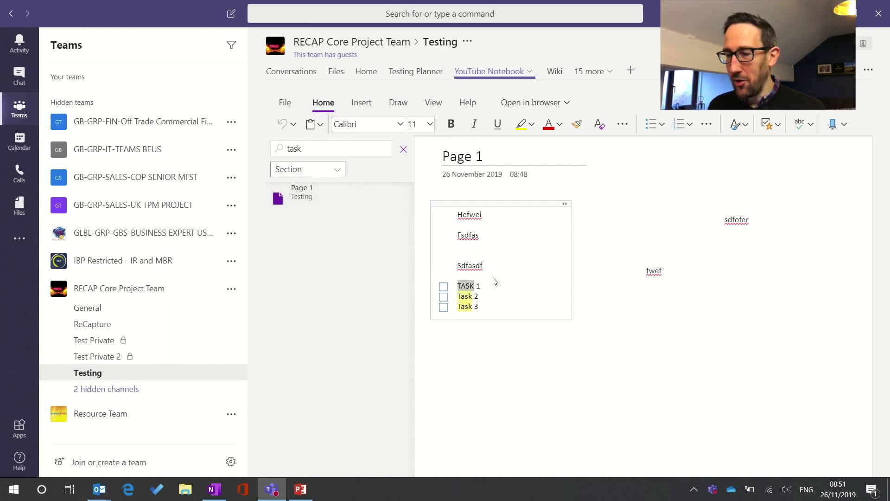
click(328, 209)
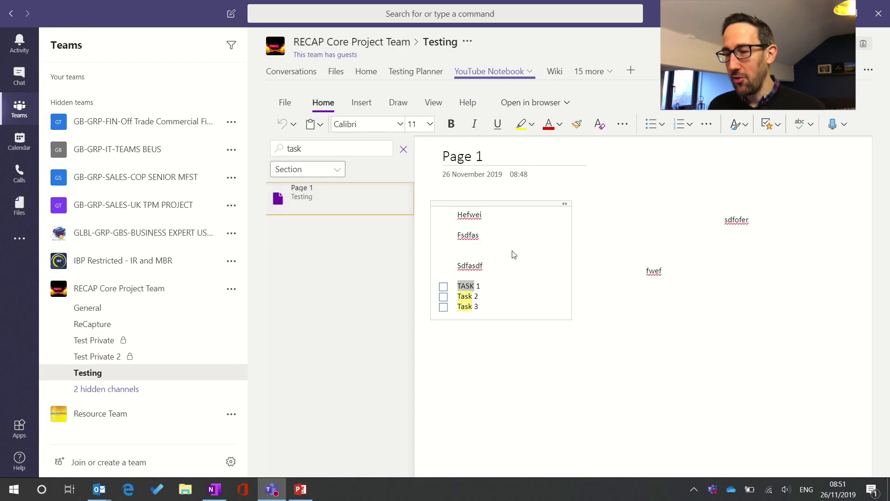
click(335, 169)
click(324, 184)
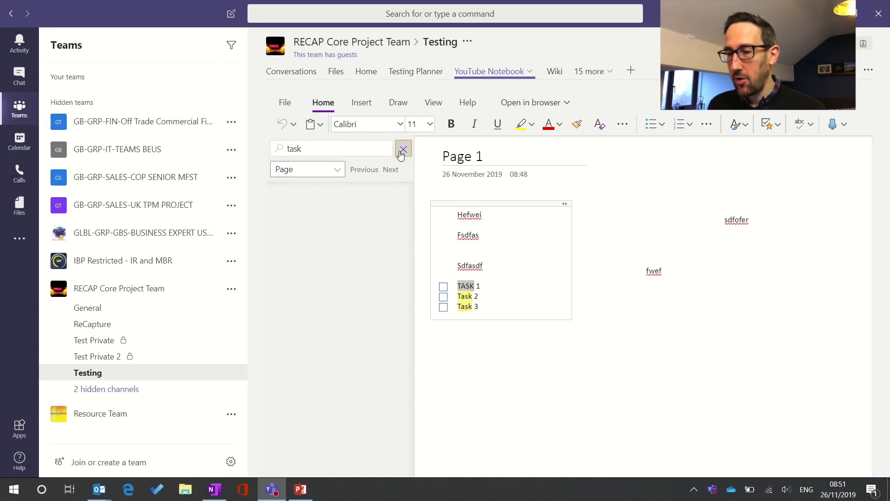
click(402, 149)
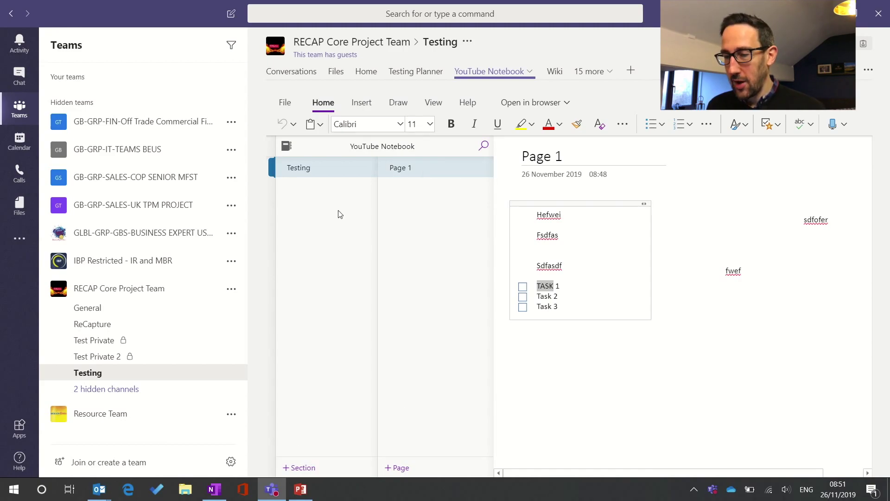
Create two new notebook sections named 'Concept' and 'Design'
click(295, 469)
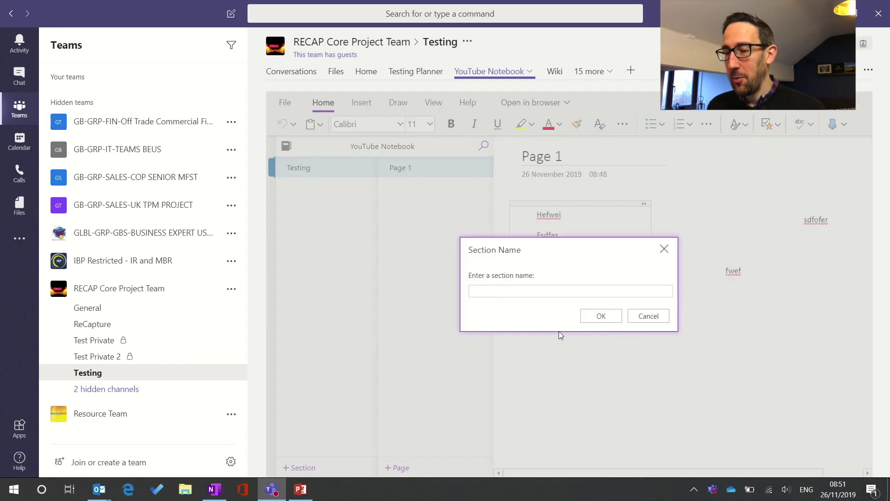
text(Concept)
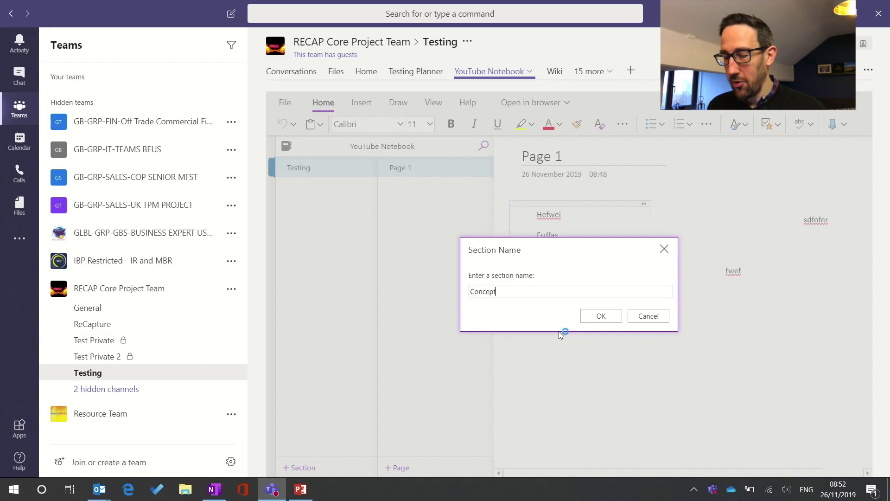
click(613, 317)
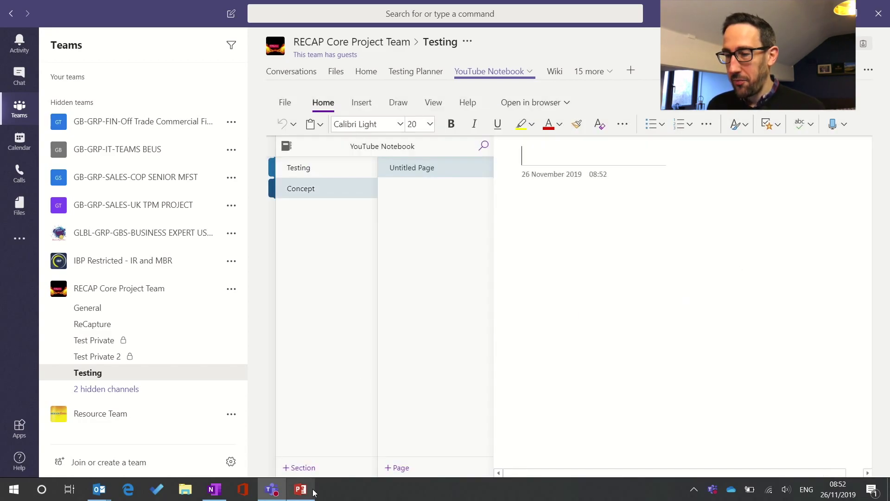
click(309, 472)
text(Design)
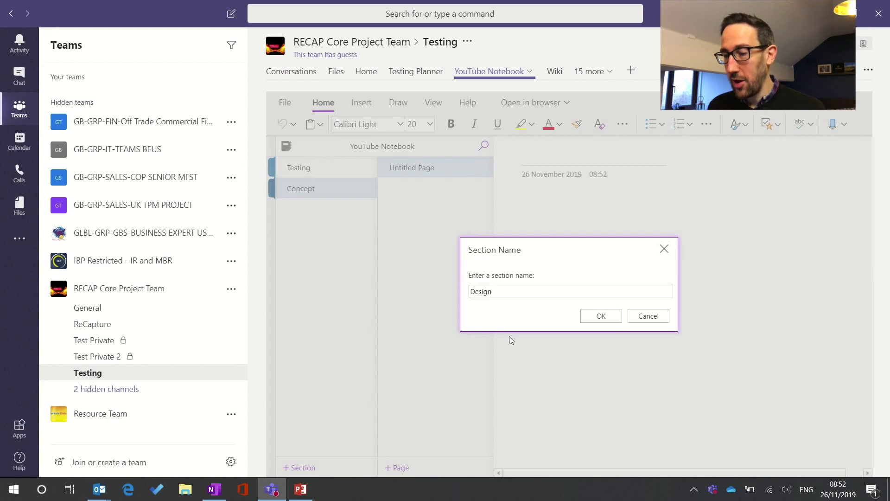
key(Return)
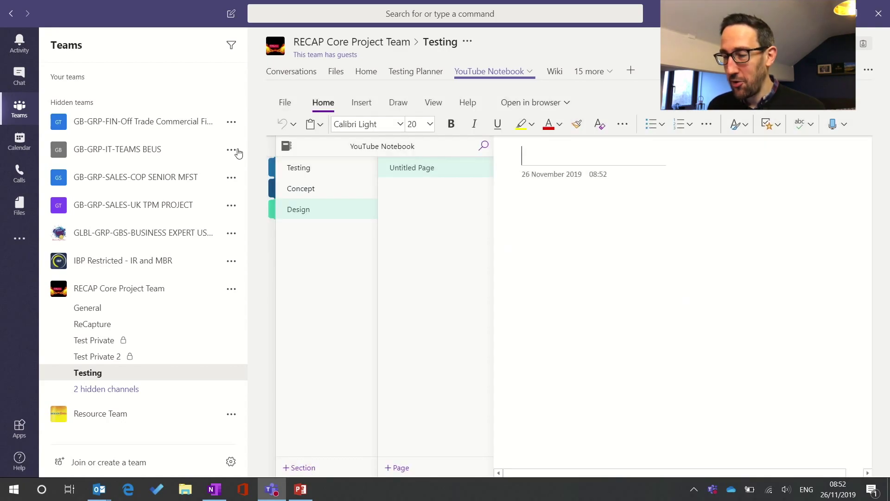
Add 'Meeting' and 'Design Concept' pages to the Testing section, then hide the navigation lists
click(310, 169)
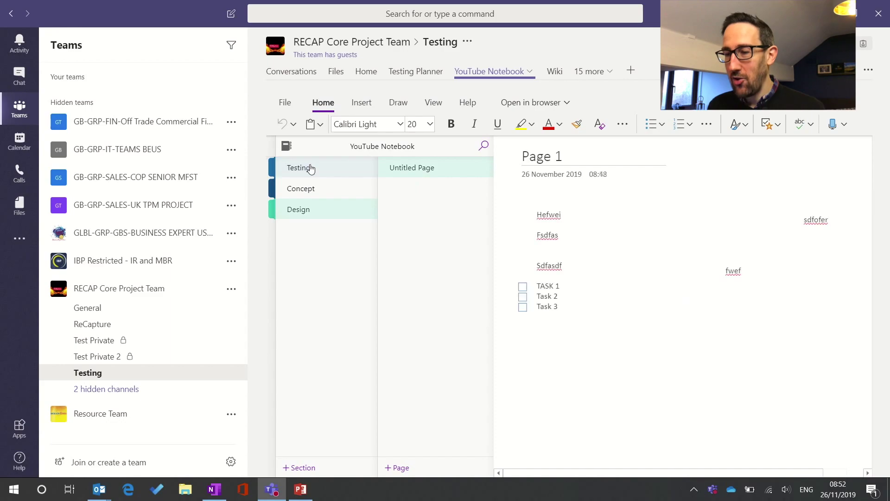
click(399, 469)
text(Metting)
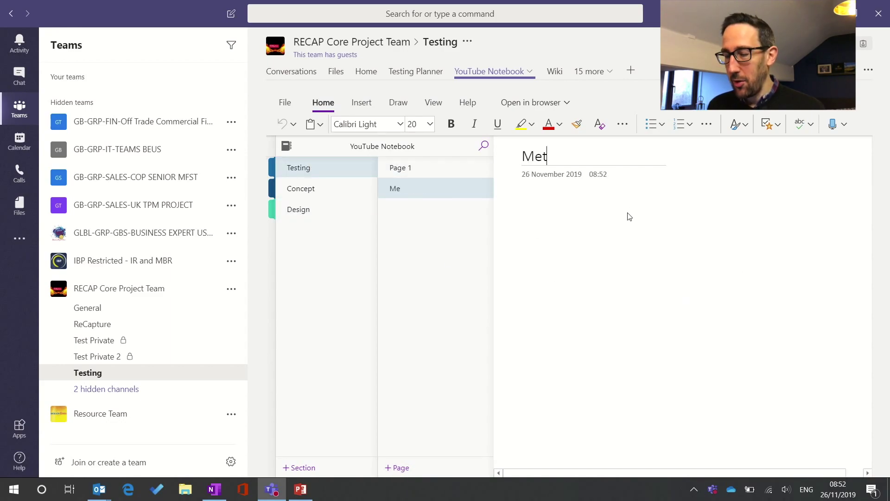
key(BackSpace)
key(BackSpace)
key(BackSpace)
key(BackSpace)
key(BackSpace)
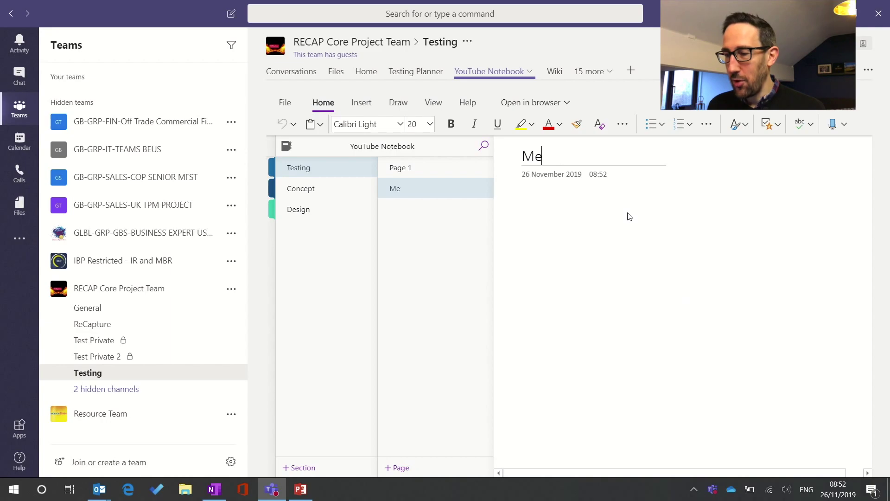
text(eting)
key(Return)
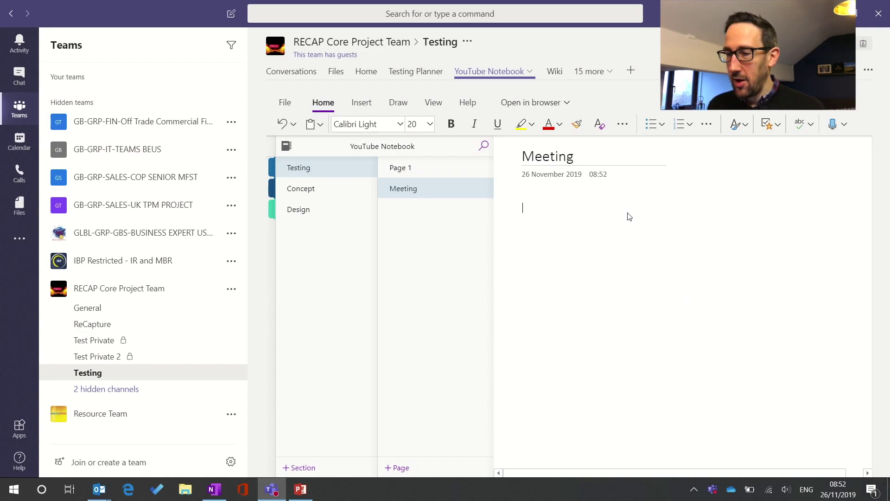
click(400, 468)
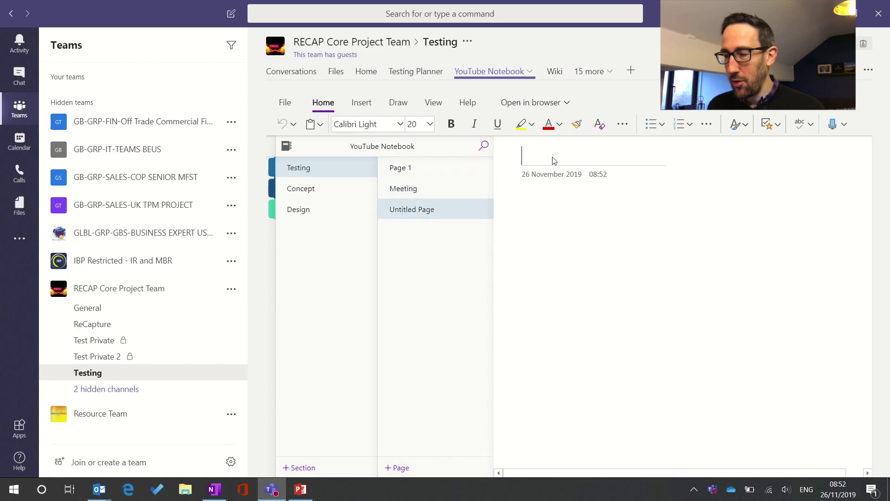
text(Desig)
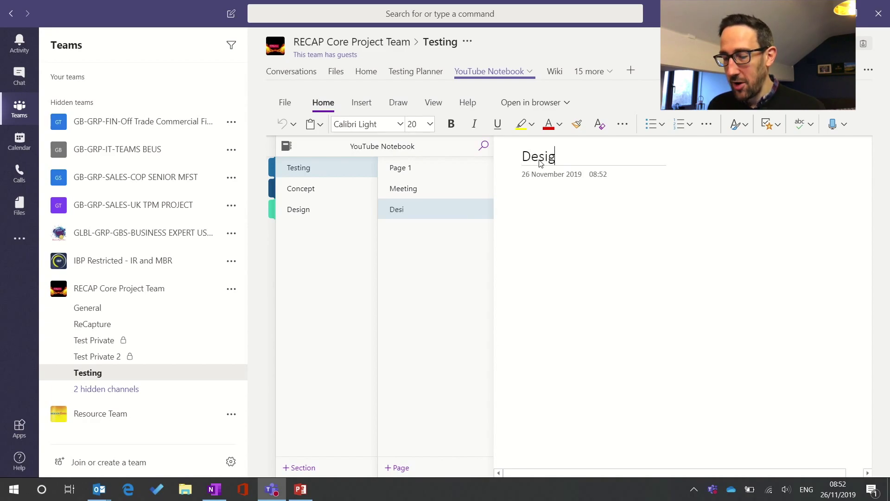
text(n Conce)
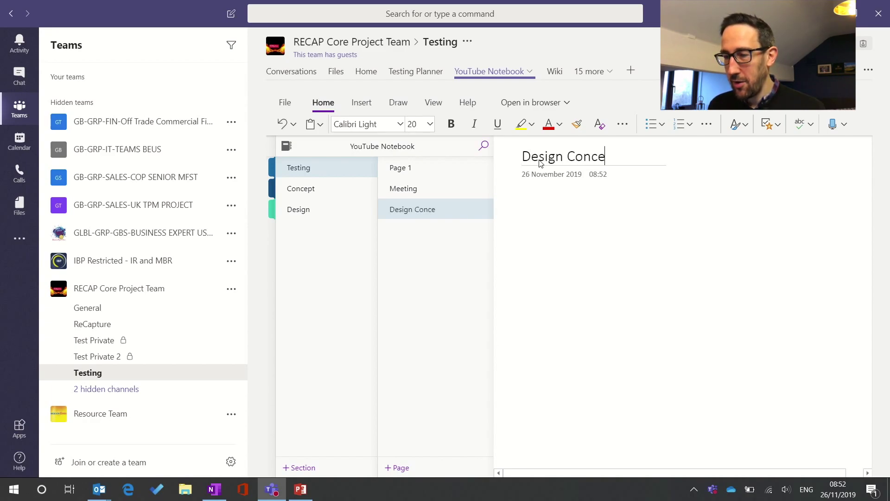
text(pt)
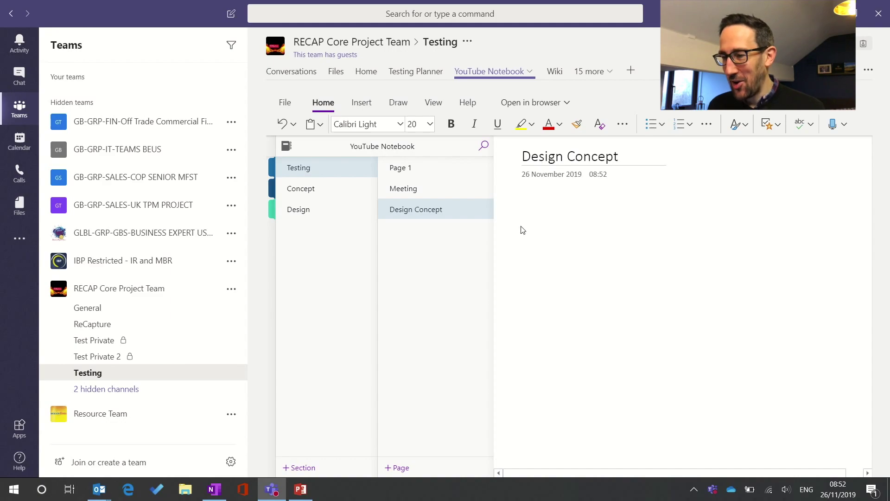
click(565, 220)
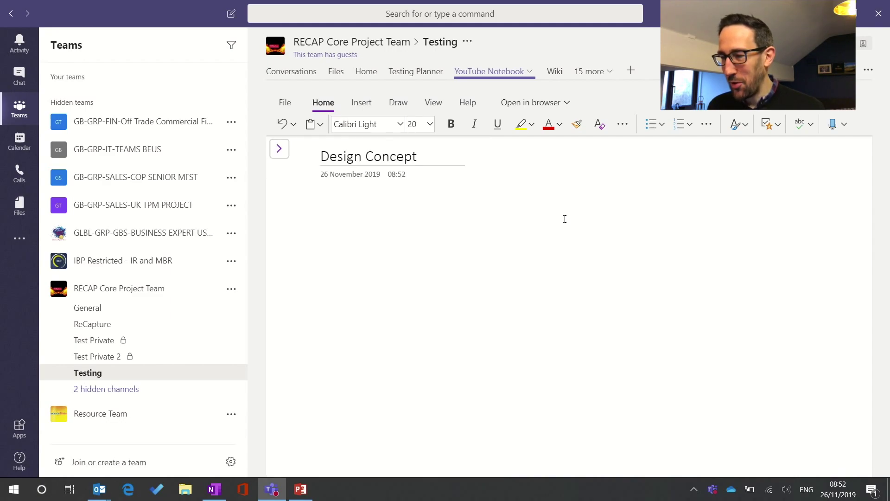
Open the Design Concept page in the OneNote desktop app and bring its window forward
click(279, 148)
click(591, 250)
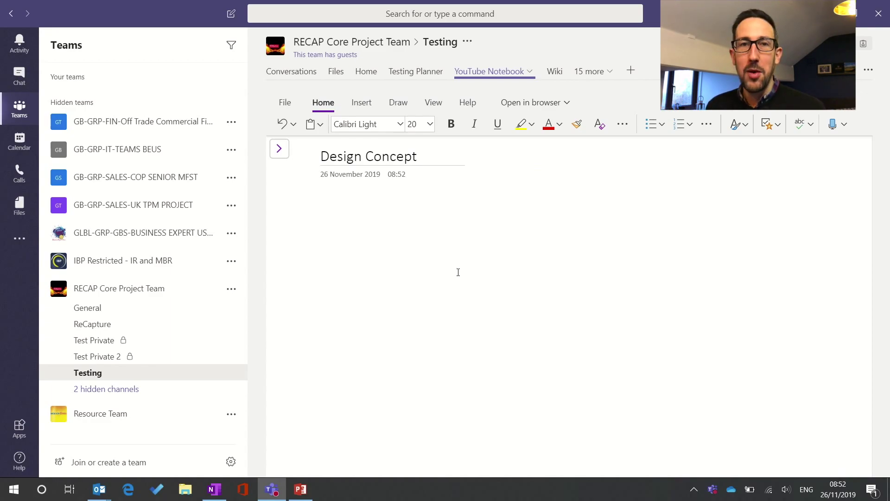
click(537, 106)
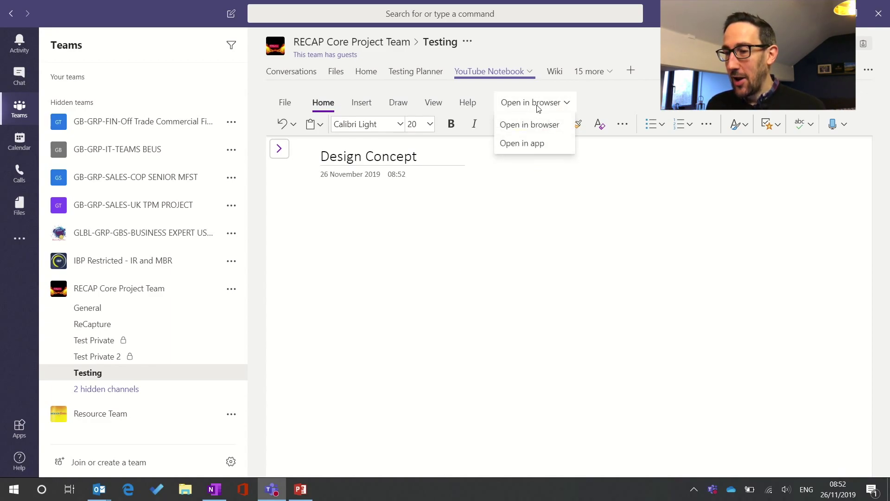
click(533, 145)
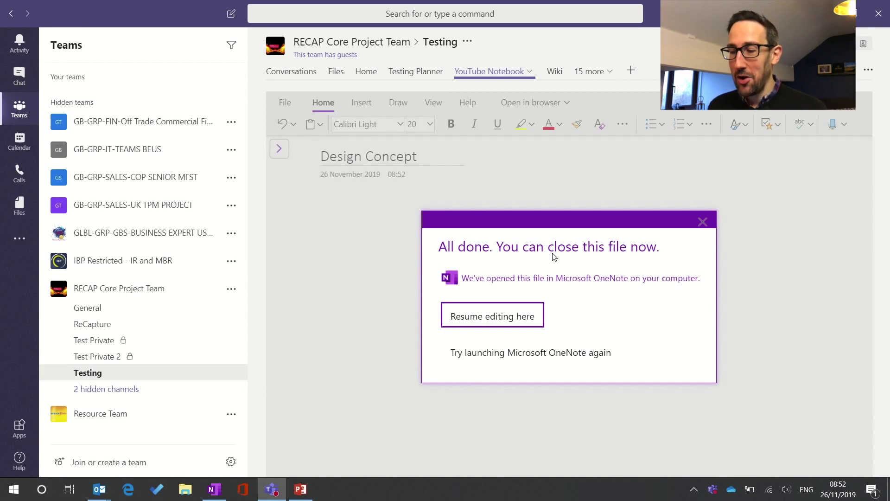
mouse_move(220, 493)
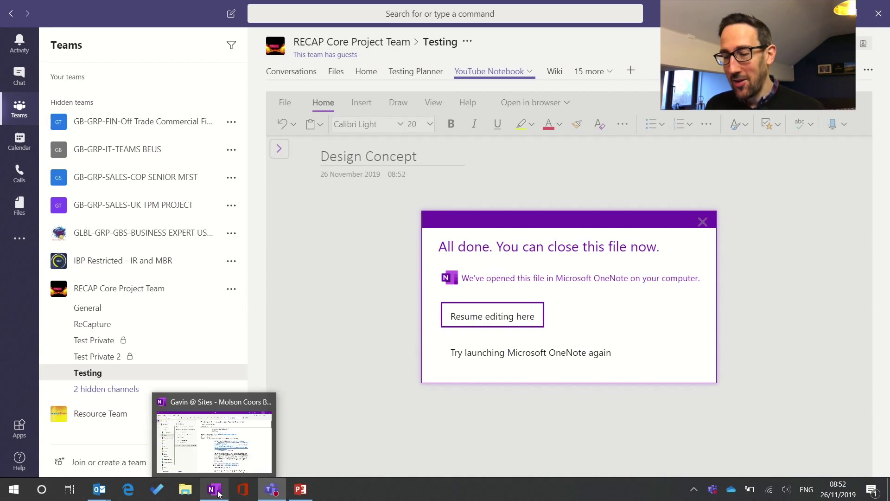
click(220, 493)
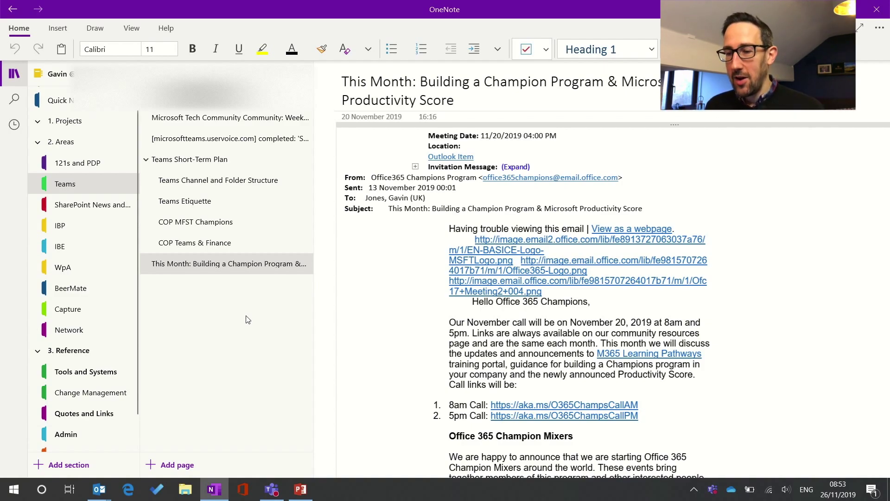
click(14, 75)
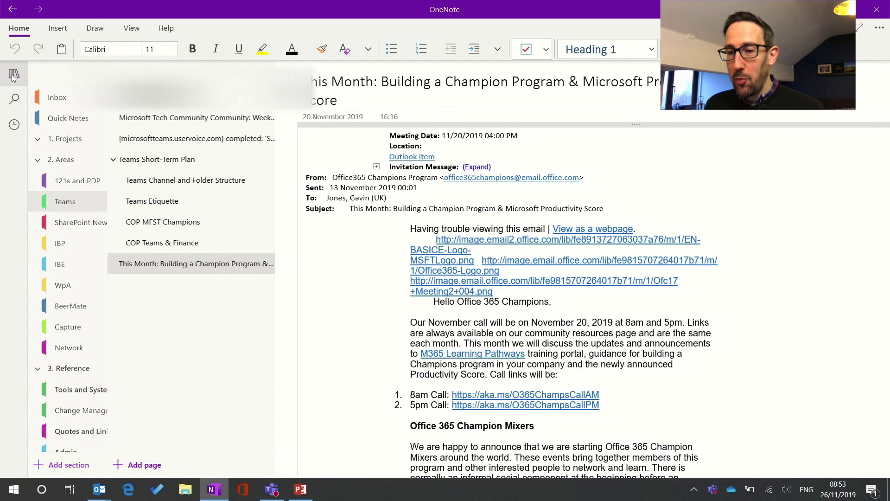
click(14, 75)
click(56, 74)
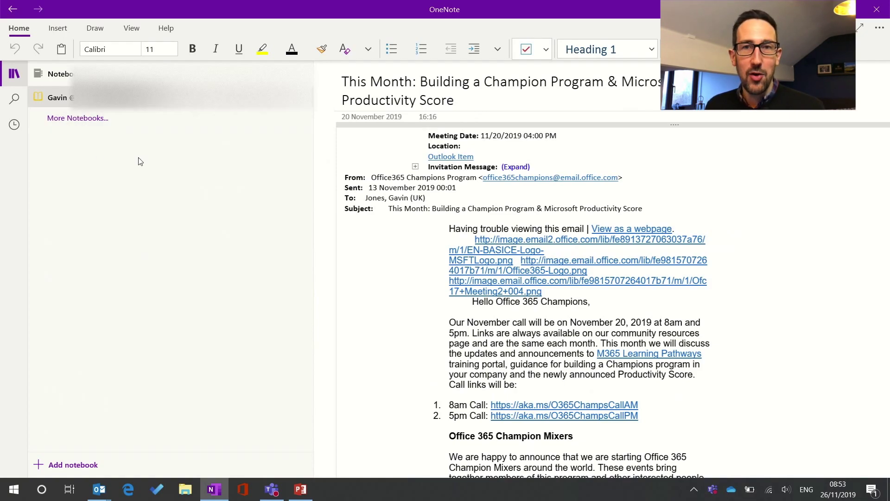
click(91, 103)
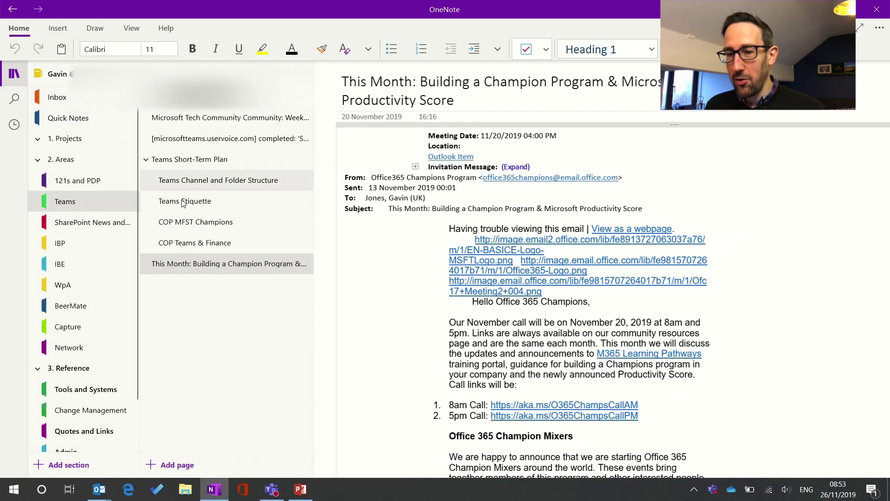
key(alt+Tab)
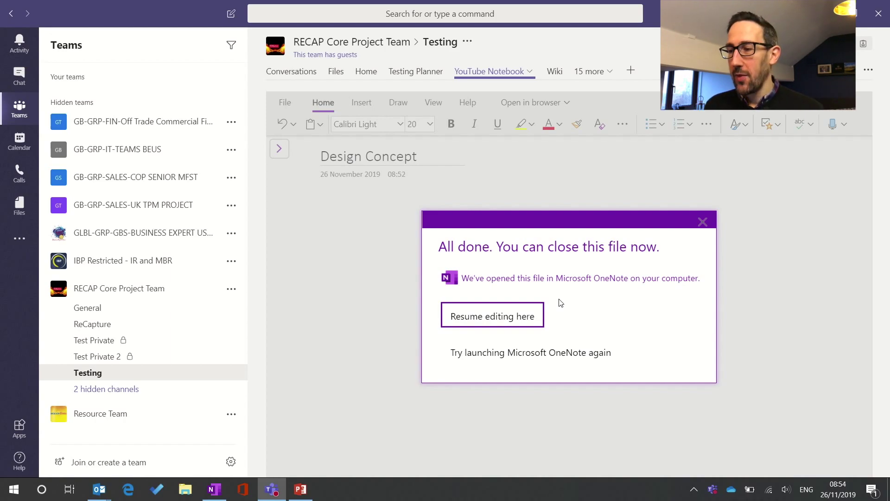
click(551, 73)
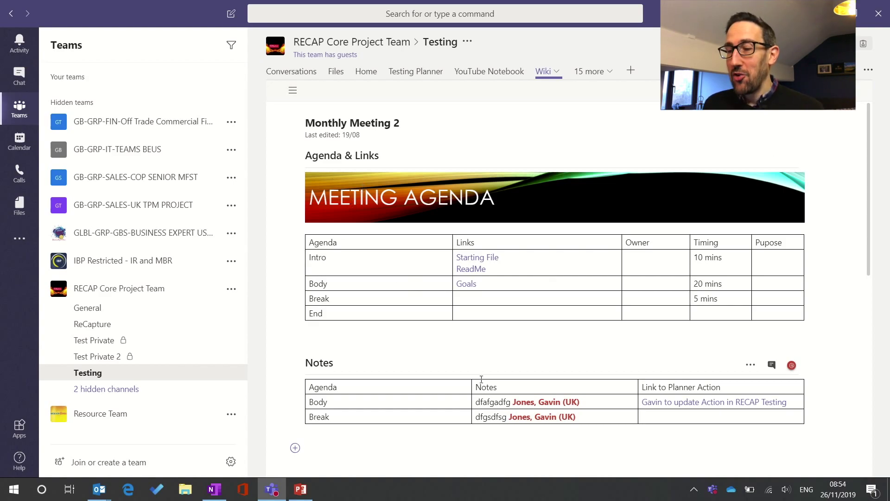
Edit the Break row's Links cell in the Monthly Meeting 2 agenda, then leave editing
click(470, 301)
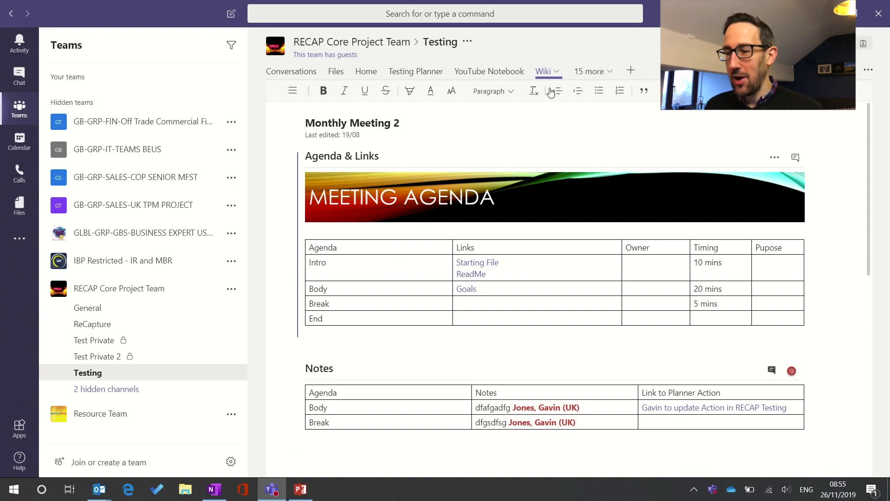
click(547, 128)
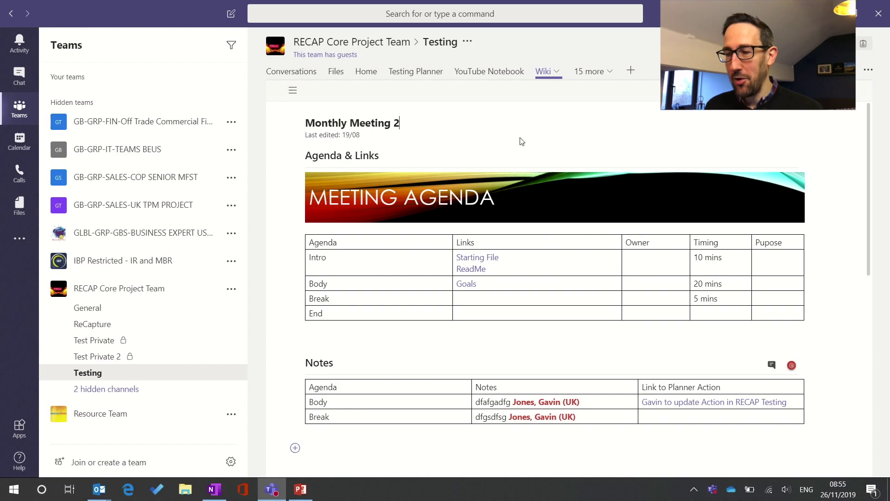
click(517, 301)
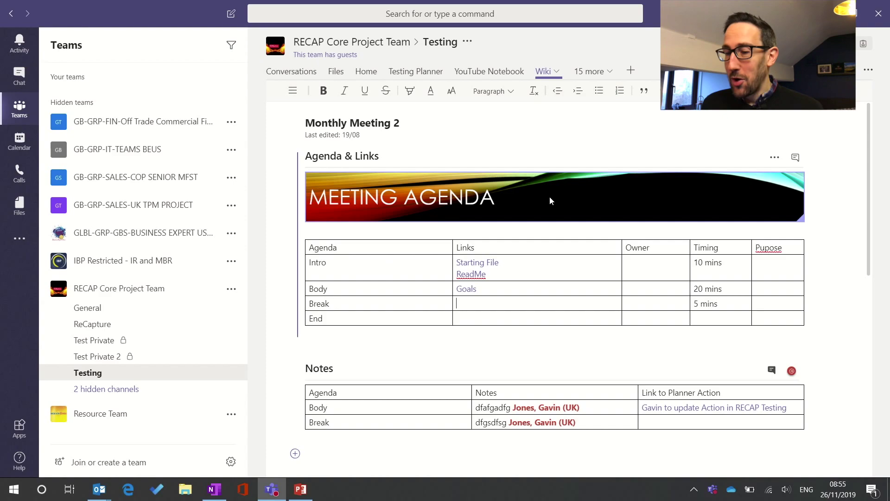
click(501, 120)
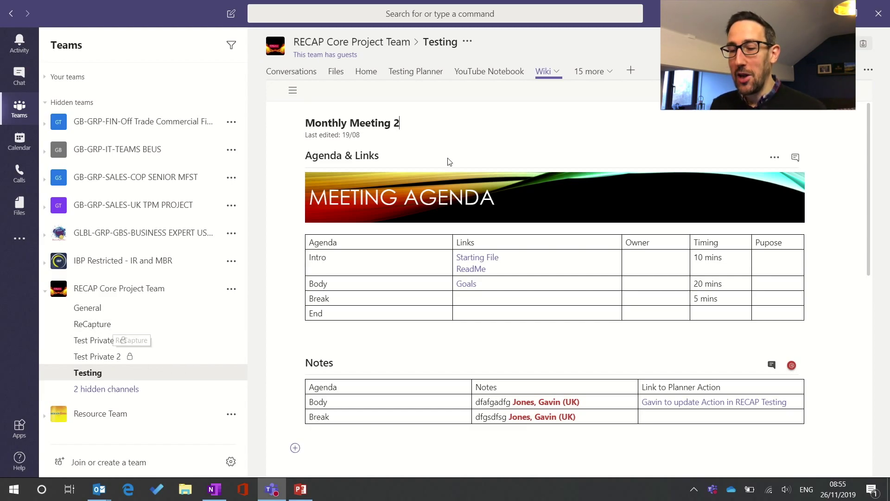
Browse the wiki page list, then return to the YouTube Notebook and show its sections
click(293, 90)
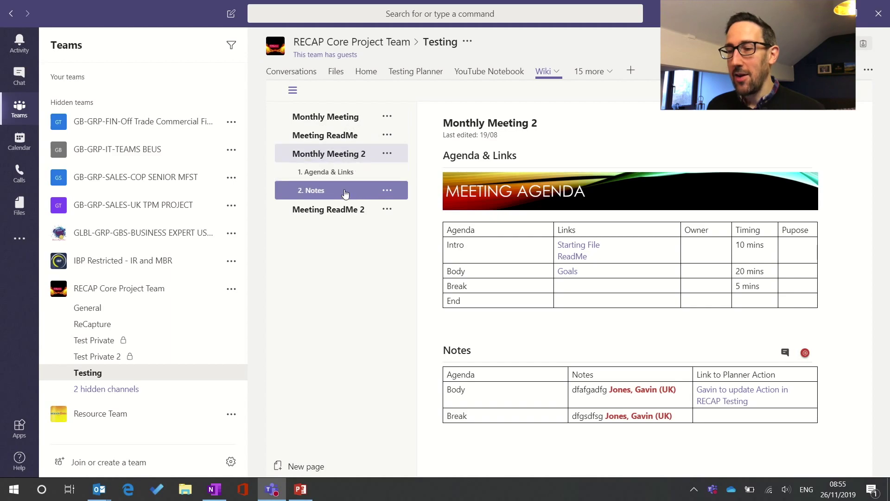
click(505, 75)
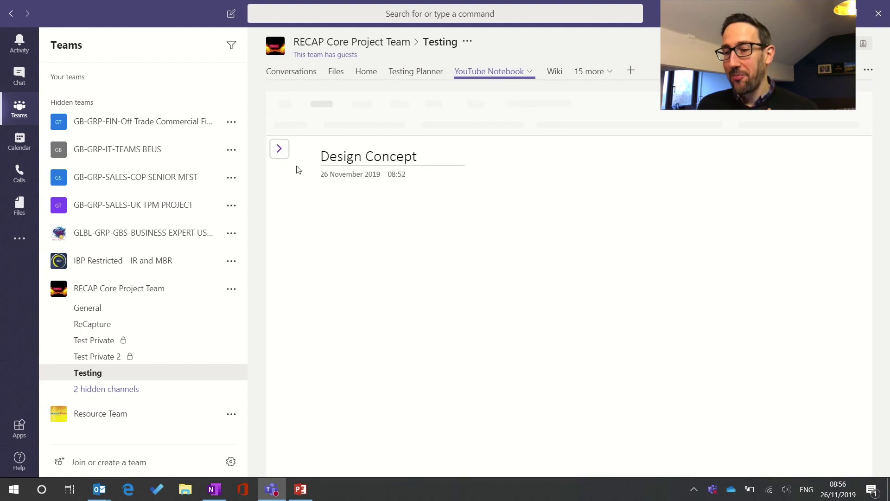
click(279, 150)
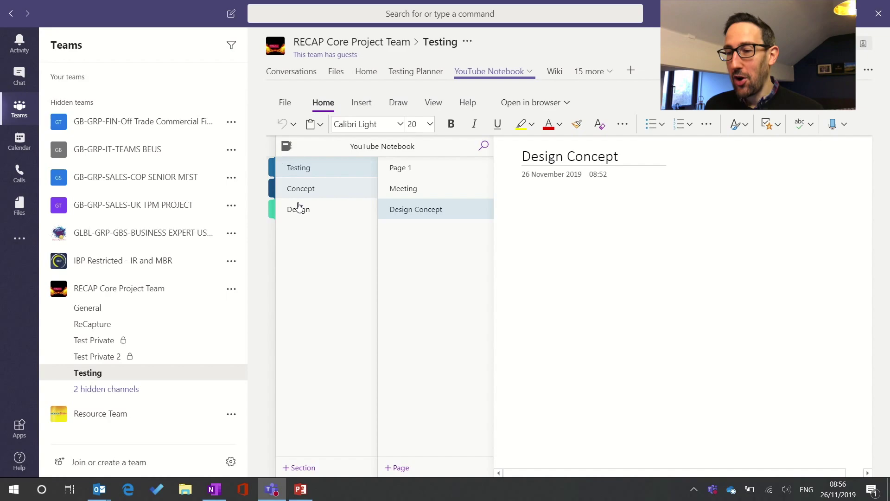
Select the Testing section to show the Design Concept page alongside Page 1 and Meeting
click(299, 168)
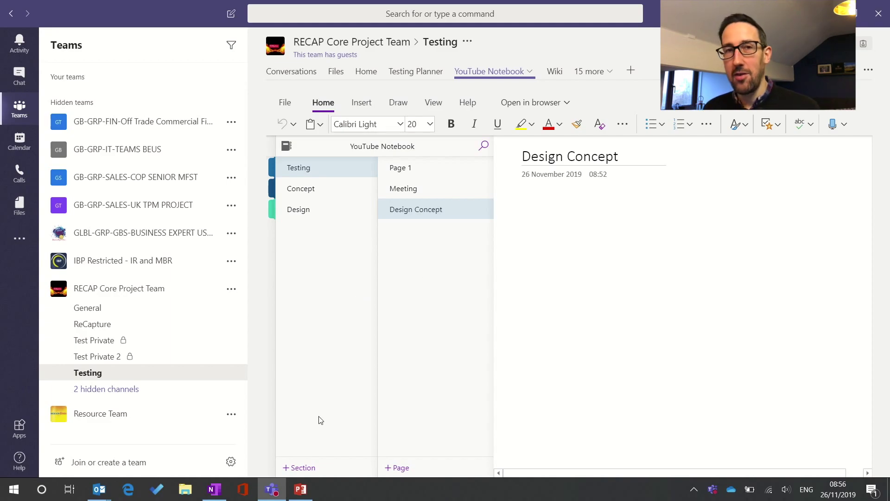
Bring up the OneNote desktop app and collapse, then re-expand, the 2. Areas section group
click(214, 489)
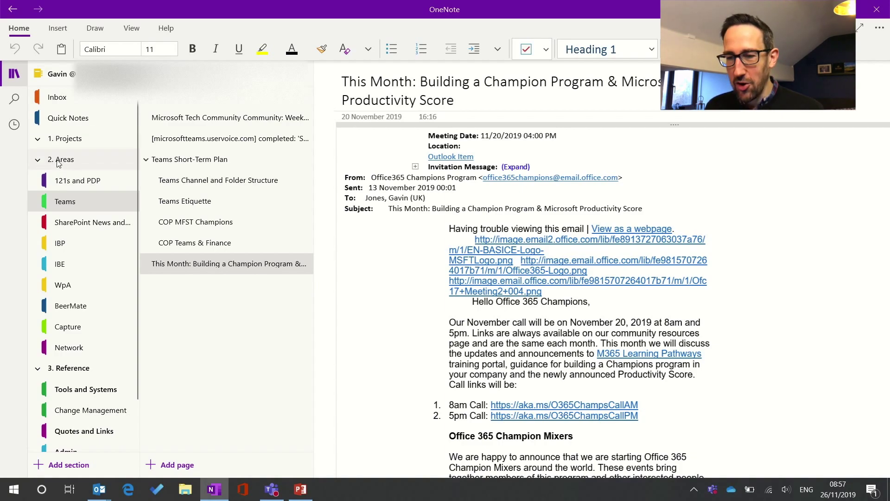
click(38, 161)
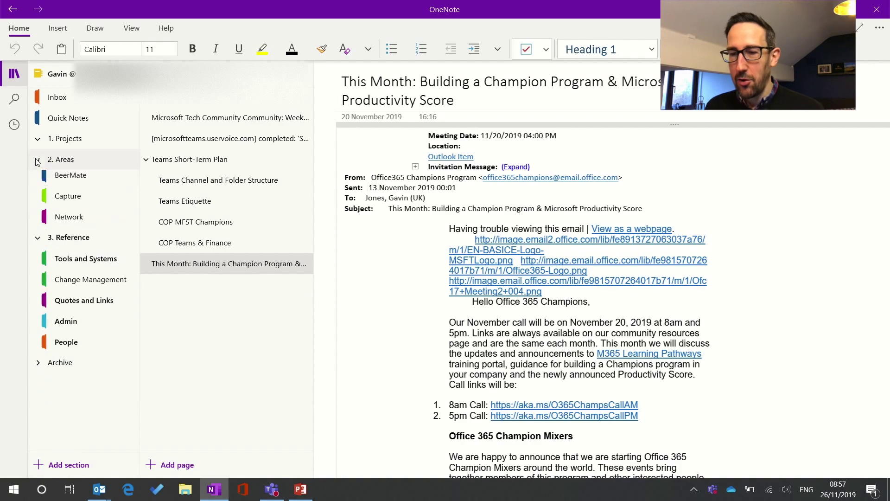
click(37, 161)
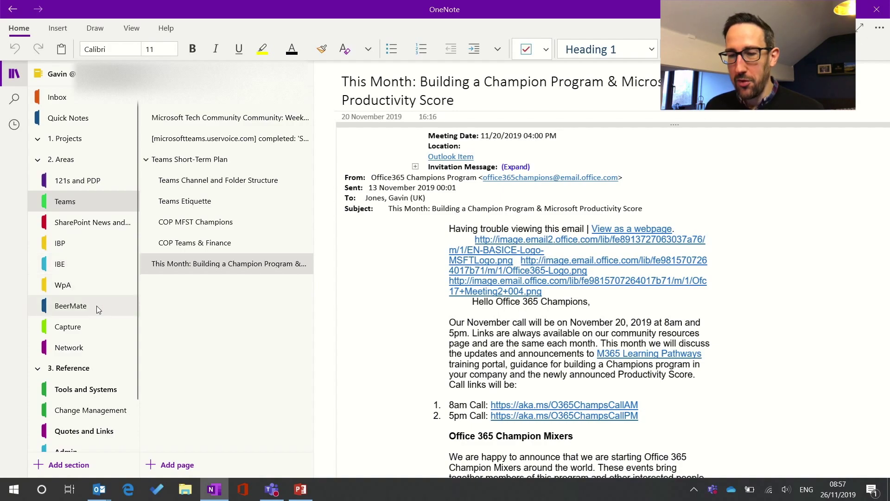
Collapse and re-expand the Teams Short-Term Plan subpages, then switch back to Teams
click(145, 160)
click(146, 160)
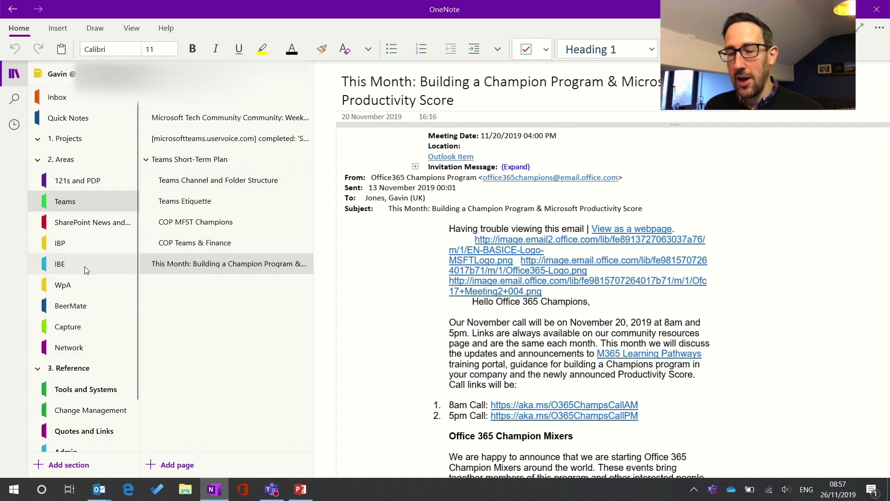
scroll(84, 272, down, 1)
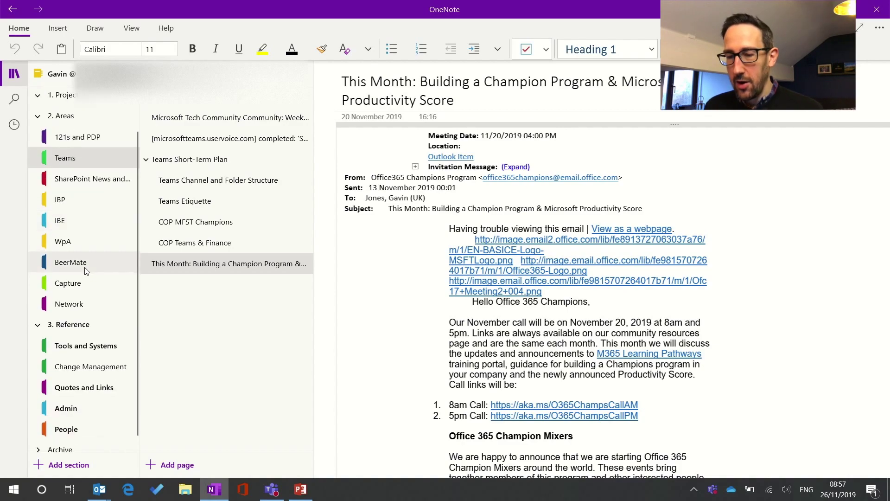
scroll(85, 271, up, 1)
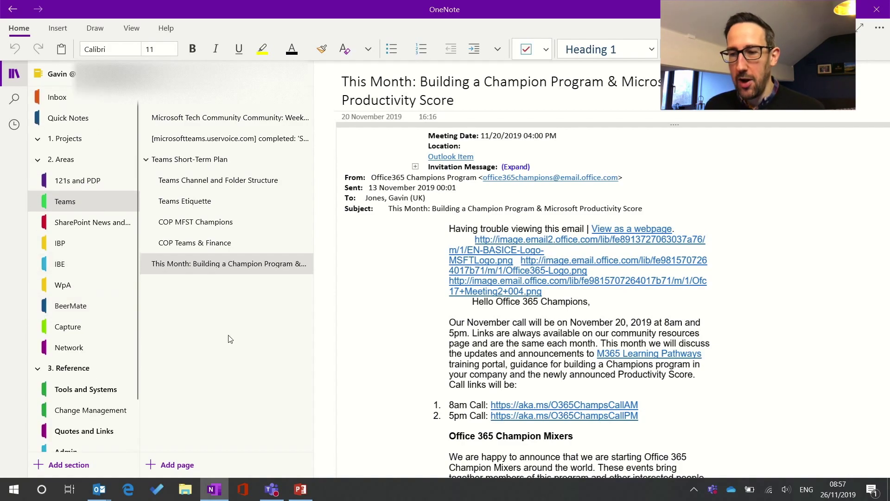
key(alt+Tab)
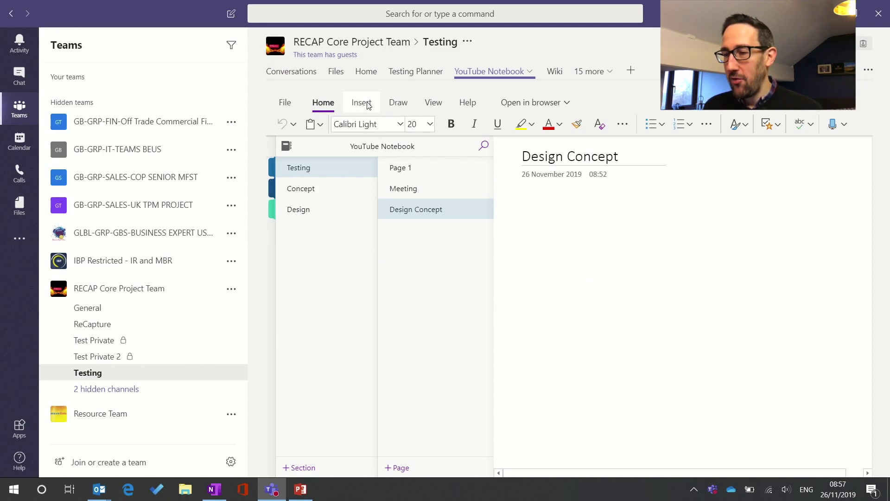
Draw a black test stroke and a large yellow highlighter loop across the page
click(398, 103)
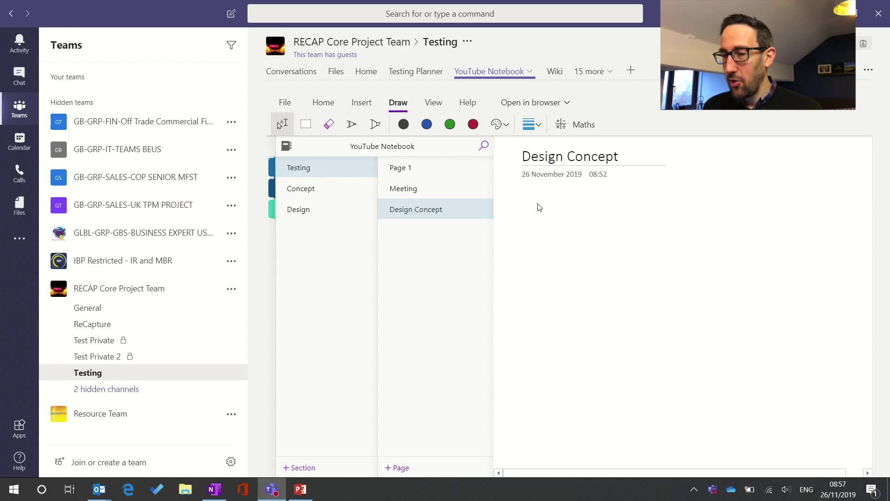
click(354, 126)
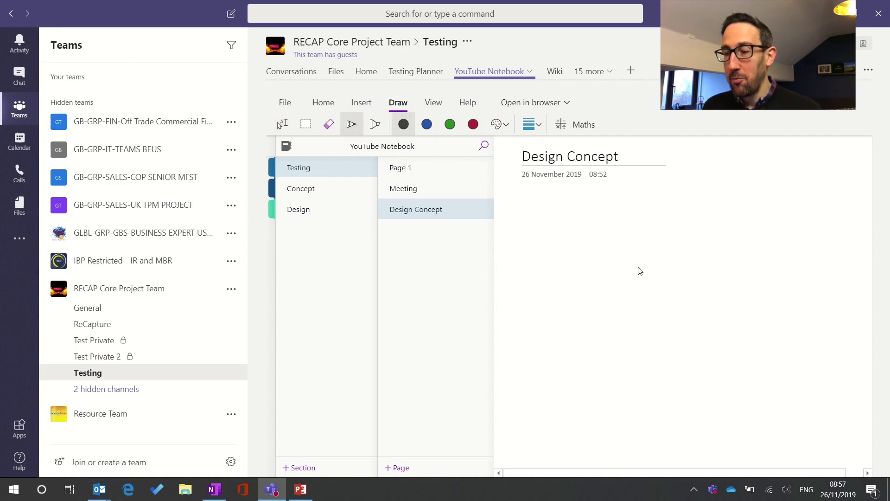
drag(639, 226, 698, 222)
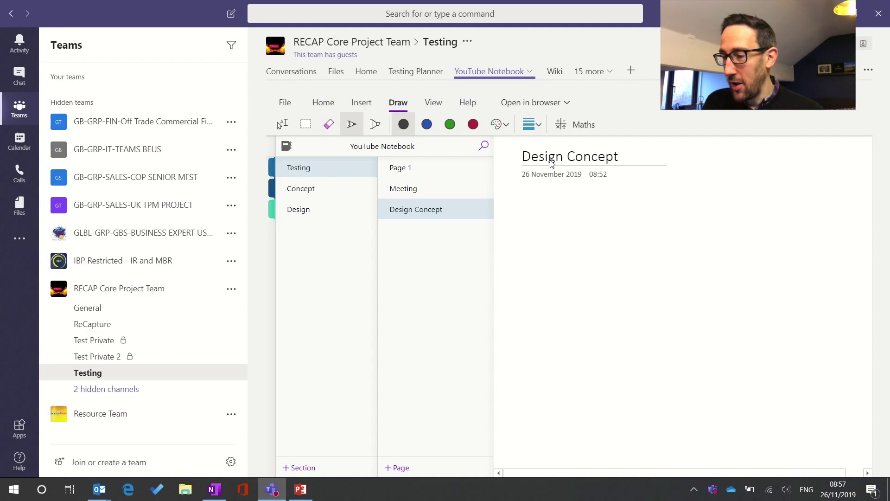
click(375, 124)
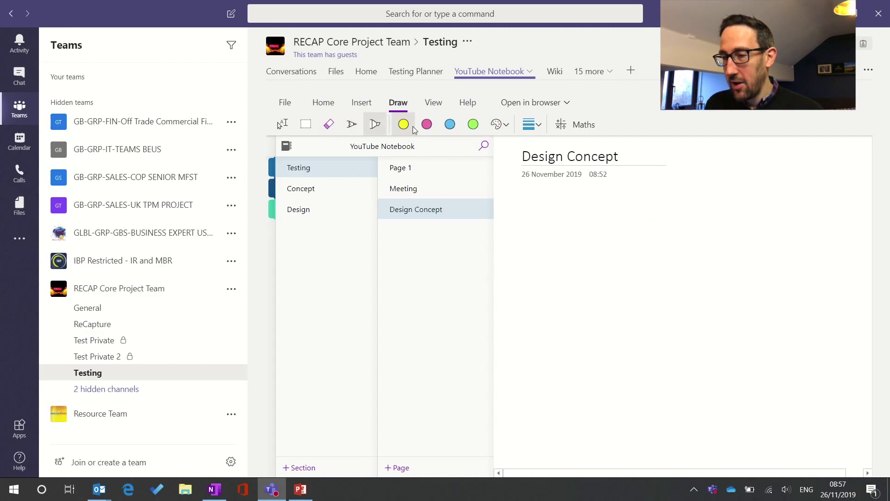
mouse_move(523, 232)
mouse_down()
mouse_move(420, 316)
mouse_move(635, 288)
mouse_move(696, 362)
mouse_move(378, 399)
mouse_move(515, 292)
mouse_move(541, 362)
mouse_up()
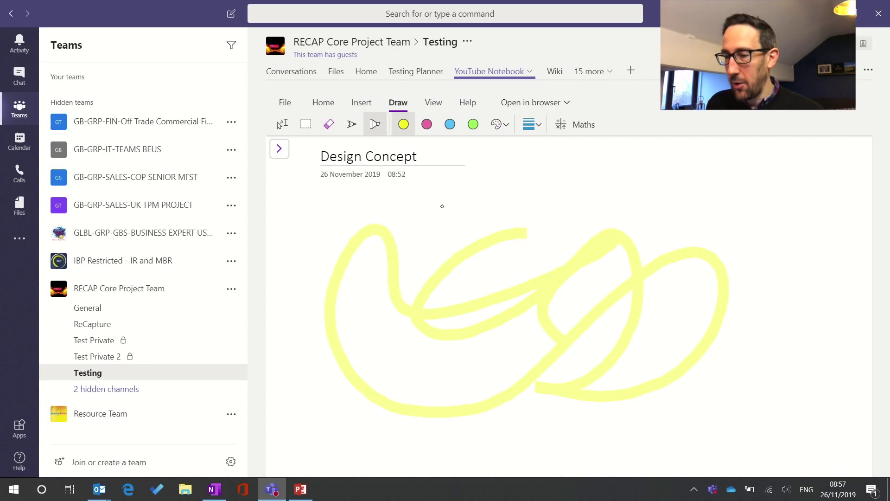
Handwrite the word DRAW in black pen ink
click(351, 124)
drag(437, 190, 432, 262)
mouse_move(438, 190)
mouse_down()
mouse_move(470, 208)
mouse_move(431, 261)
mouse_up()
drag(490, 201, 459, 263)
drag(482, 218, 537, 261)
mouse_move(516, 249)
mouse_down()
mouse_move(551, 188)
mouse_move(553, 261)
mouse_up()
drag(530, 228, 567, 228)
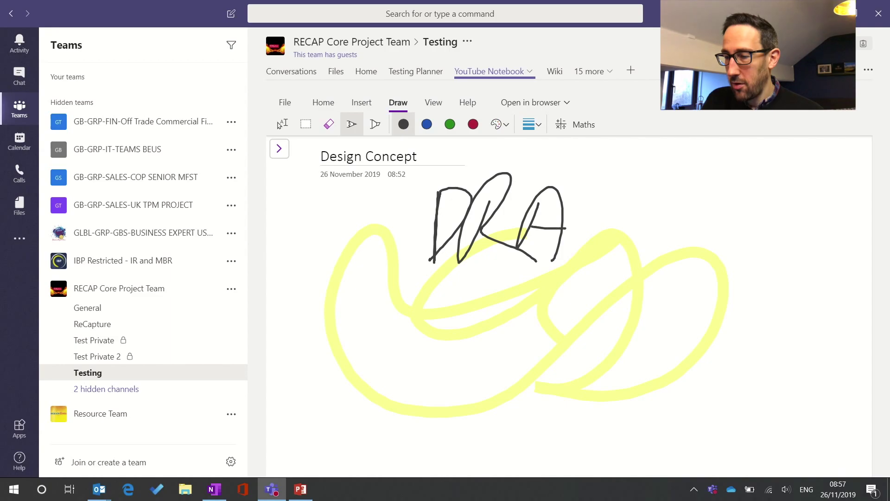
drag(578, 194, 662, 204)
drag(703, 196, 691, 256)
Handwrite HERE in black ink to the right of DRAW
drag(691, 216, 736, 210)
drag(732, 209, 722, 268)
mouse_move(790, 190)
mouse_down()
mouse_move(743, 247)
mouse_move(779, 233)
mouse_up()
drag(742, 275, 770, 274)
drag(777, 241, 815, 287)
click(826, 239)
drag(824, 242, 860, 206)
drag(816, 252, 845, 243)
drag(807, 276, 850, 288)
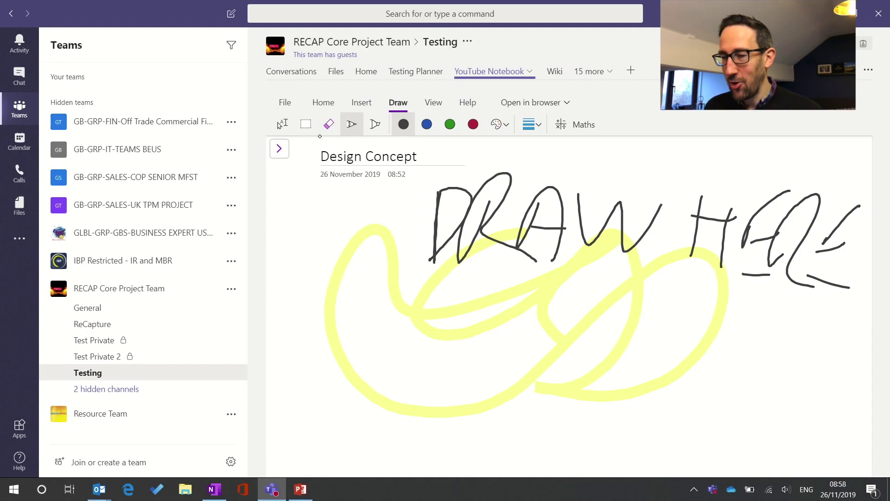
Type the note 'Here is some text' below the ink, then show the sections and pages list
click(282, 124)
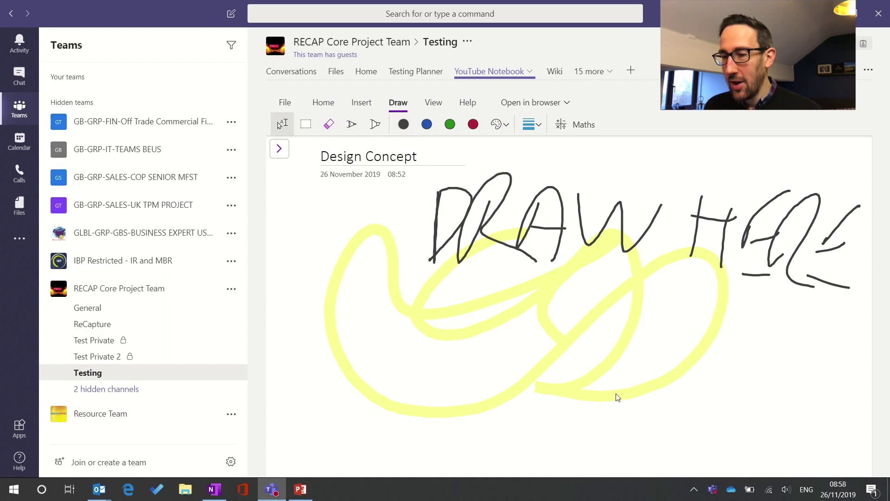
click(738, 334)
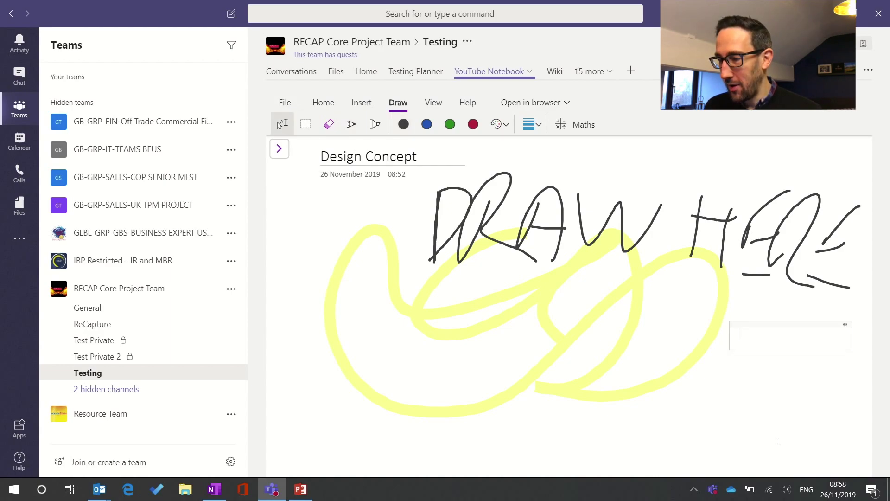
text(Here)
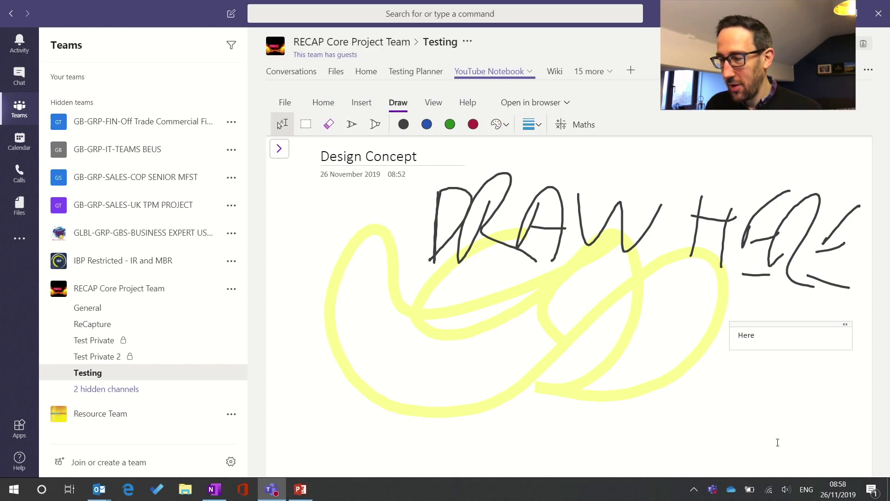
text( is some )
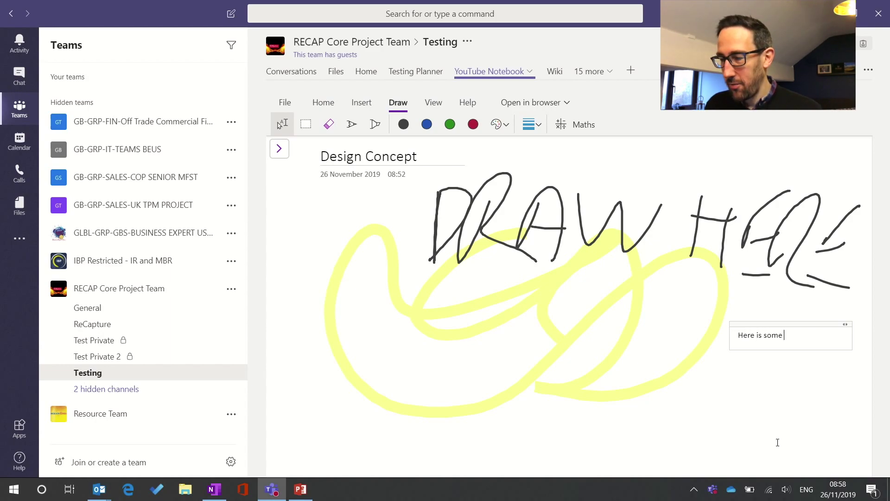
text(text)
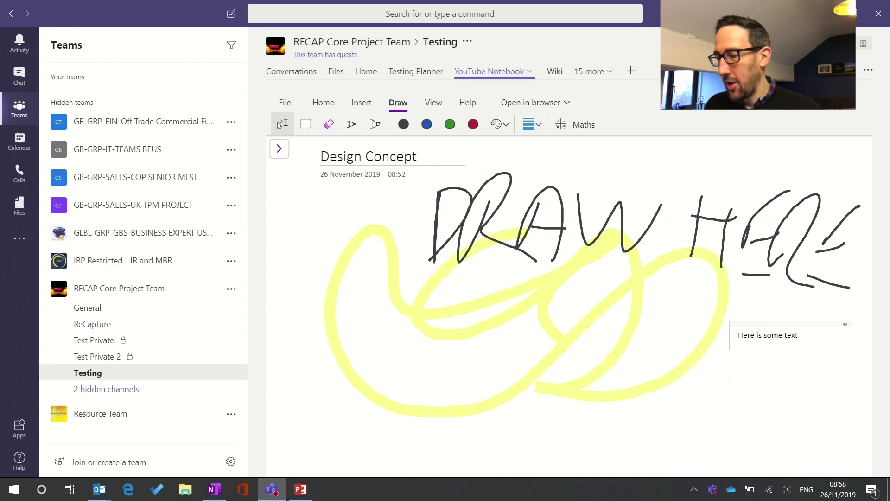
click(730, 374)
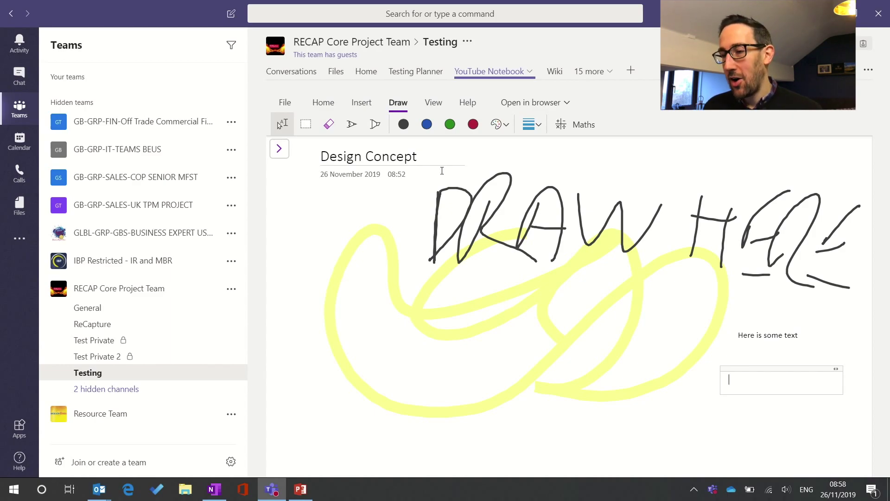
click(280, 149)
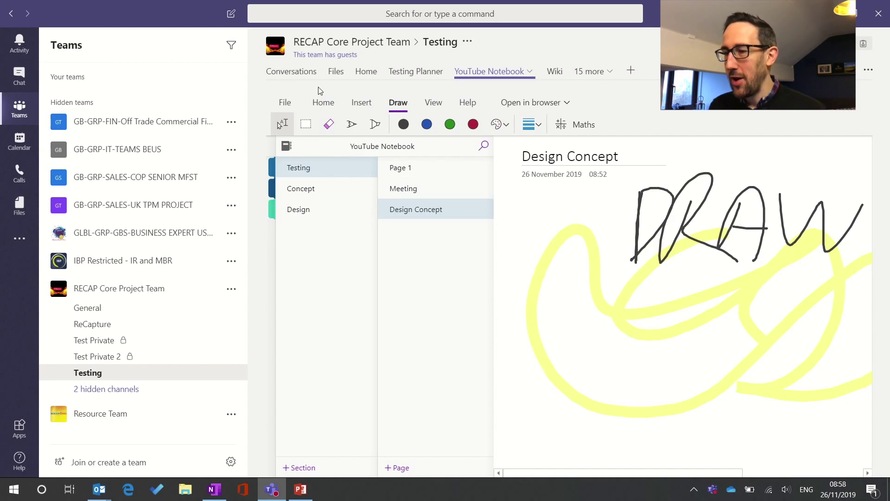
Visit the Wiki, return to the YouTube Notebook's page list, then reopen the Monthly Meeting 2 wiki
click(545, 72)
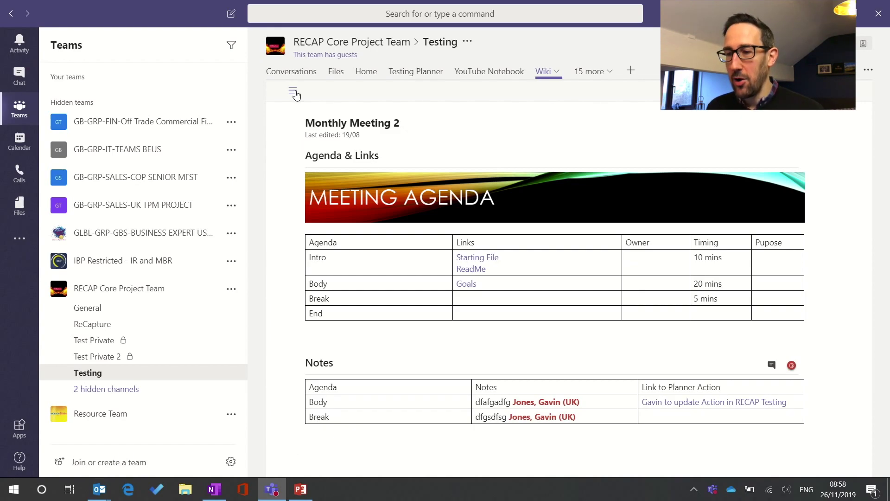
click(498, 73)
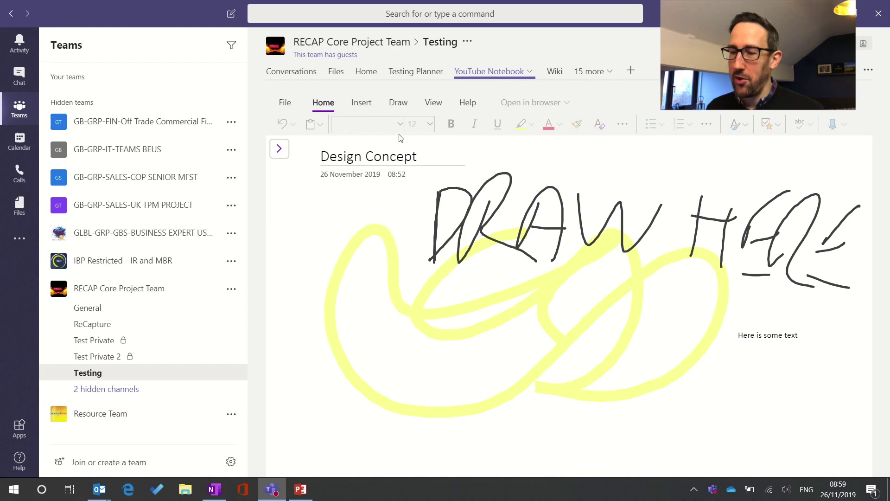
click(274, 150)
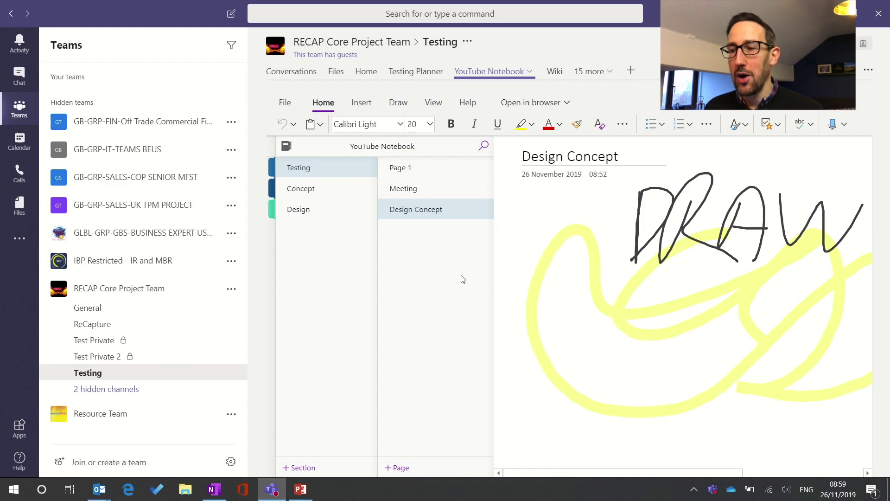
click(552, 73)
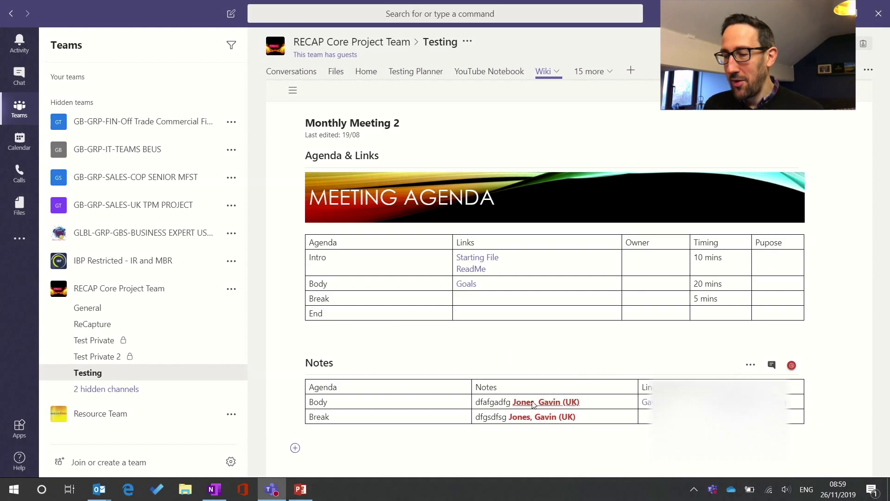
mouse_move(573, 403)
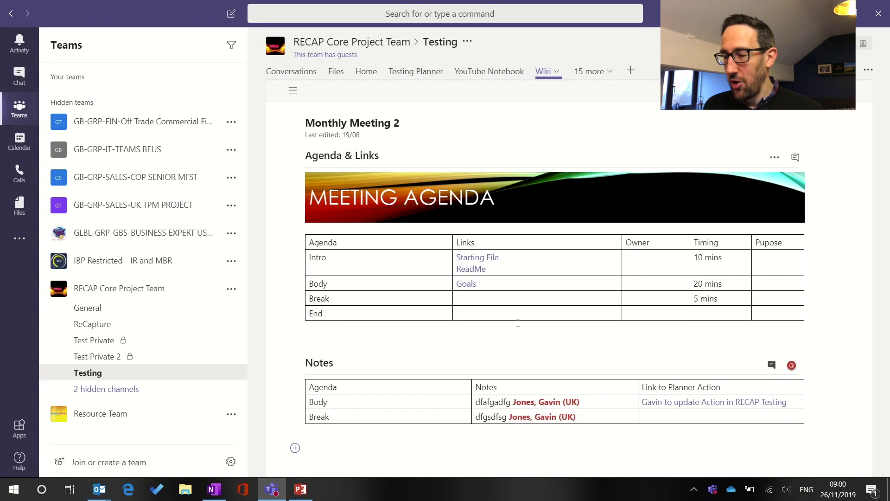
click(514, 298)
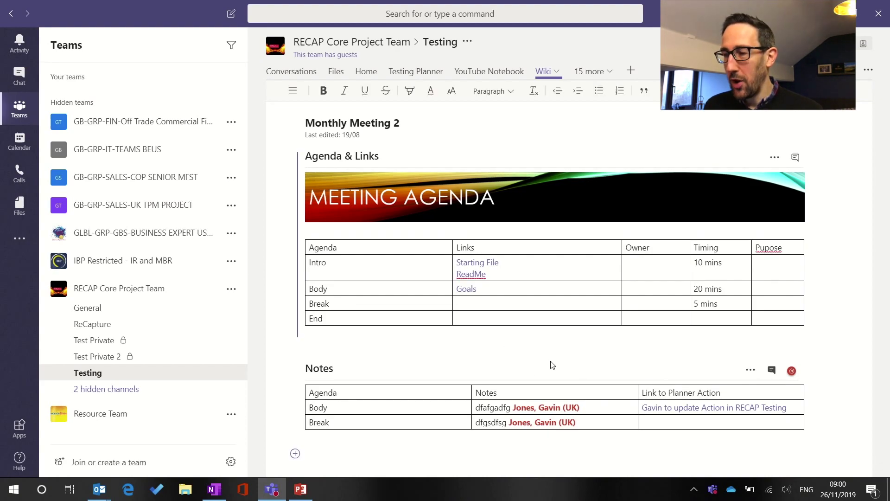
text(@gav)
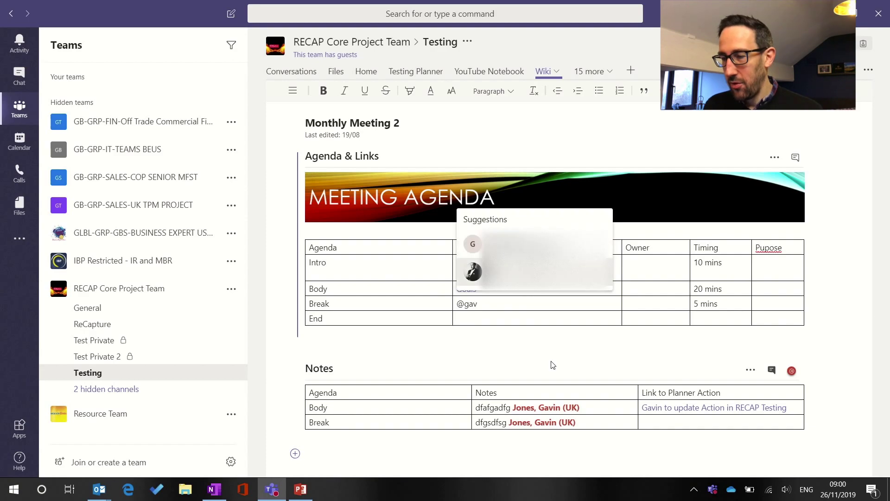
key(Return)
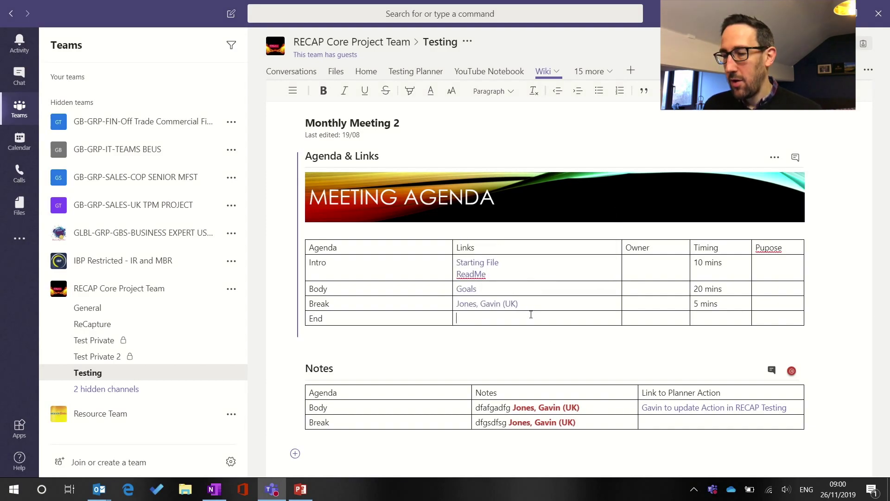
click(497, 345)
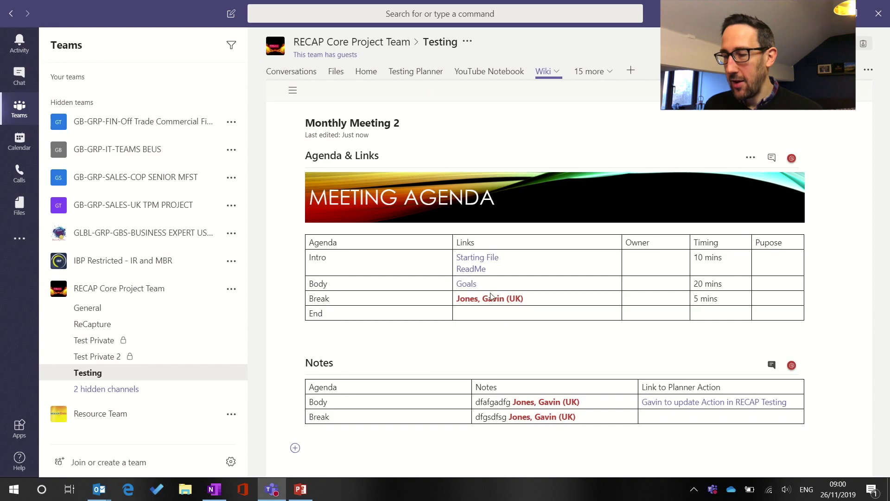
click(291, 71)
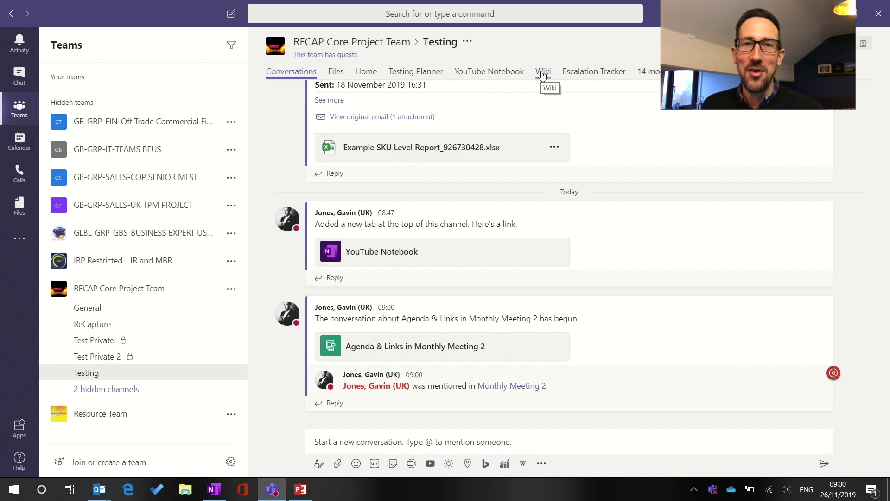
Reopen the wiki's page list and the Agenda & Links section conversation, then return to YouTube Notebook
click(542, 75)
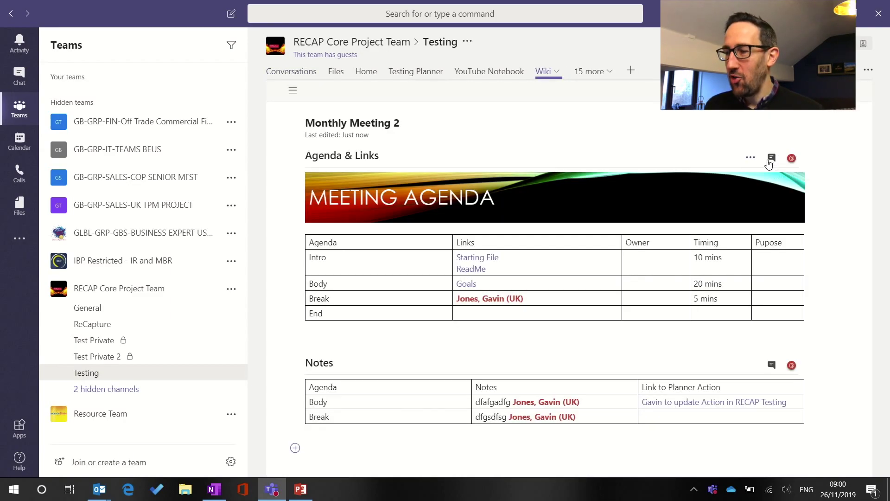
click(292, 90)
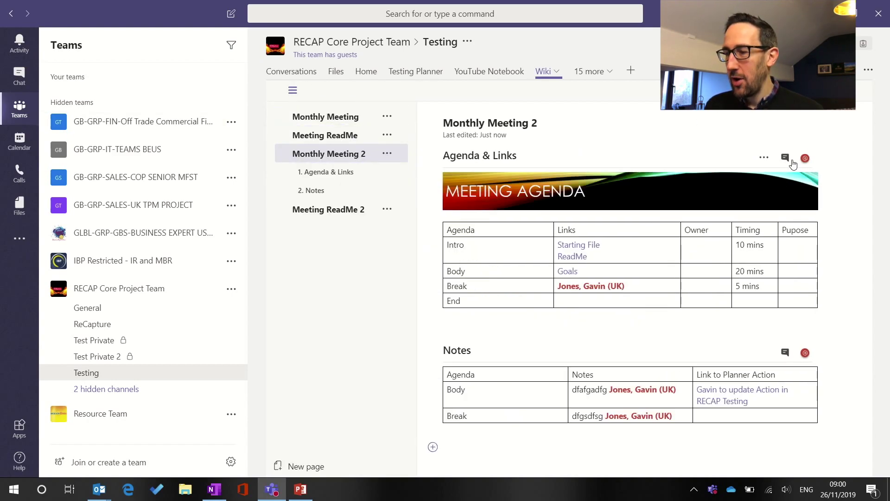
click(786, 159)
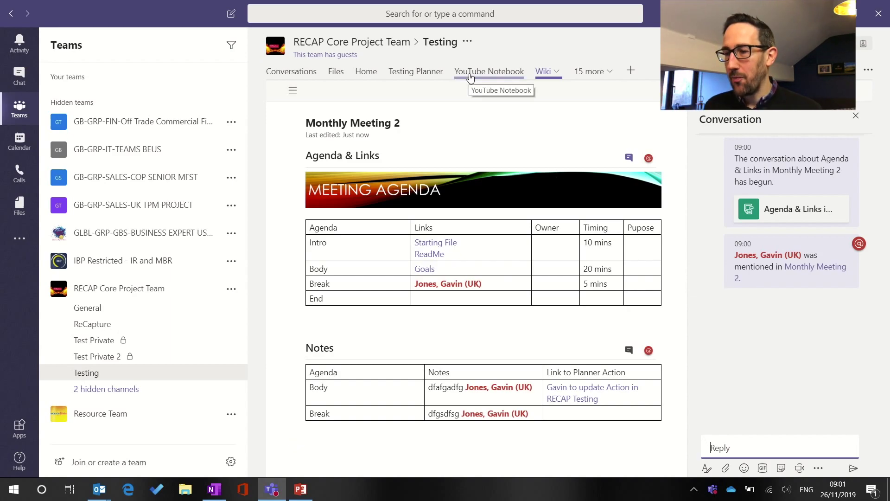
click(489, 71)
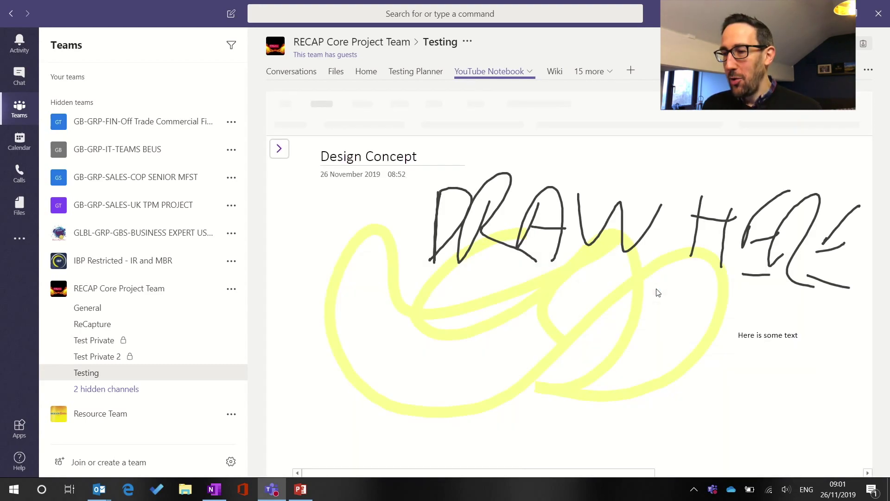
click(279, 148)
click(512, 234)
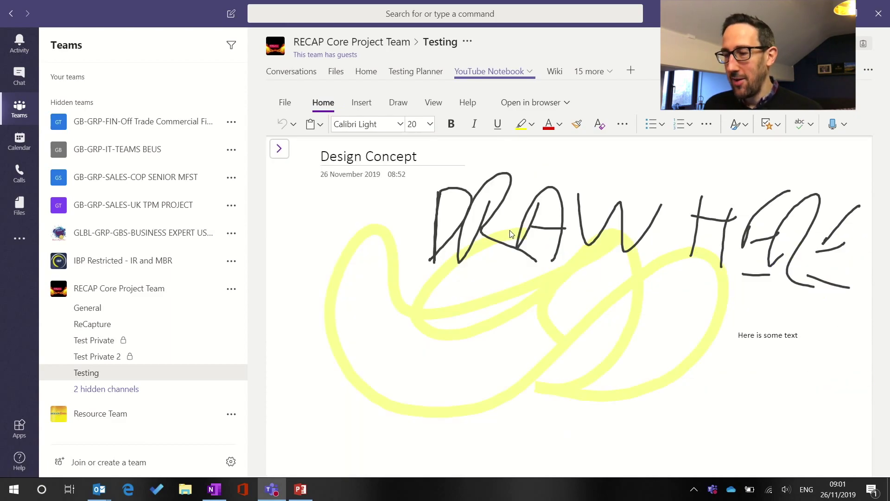
click(770, 389)
text(@)
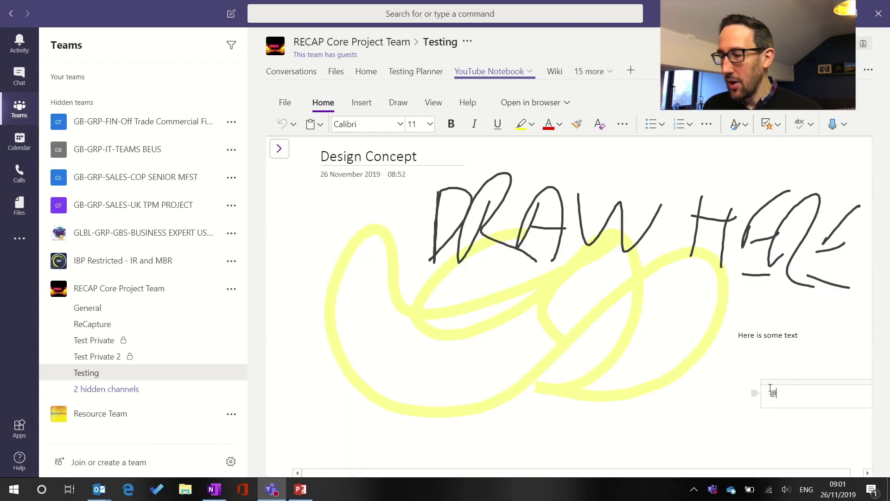
text(gavin)
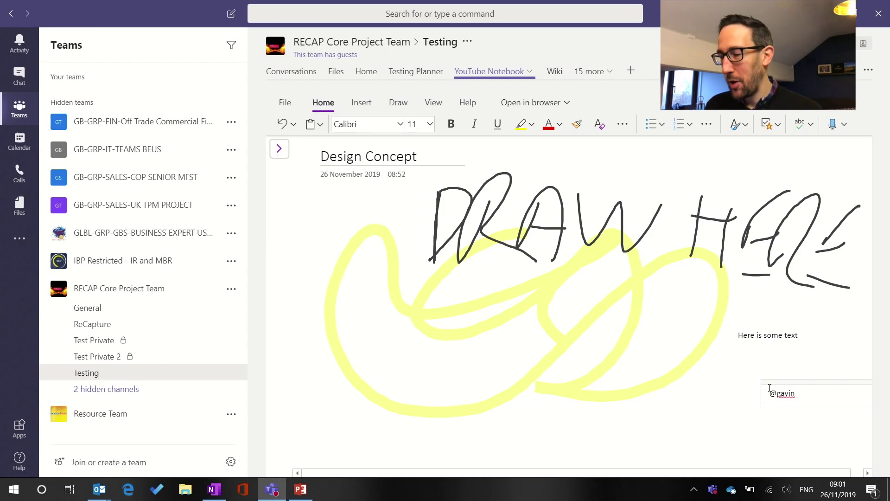
key(BackSpace)
key(BackSpace)
key(BackSpace)
key(BackSpace)
key(BackSpace)
key(BackSpace)
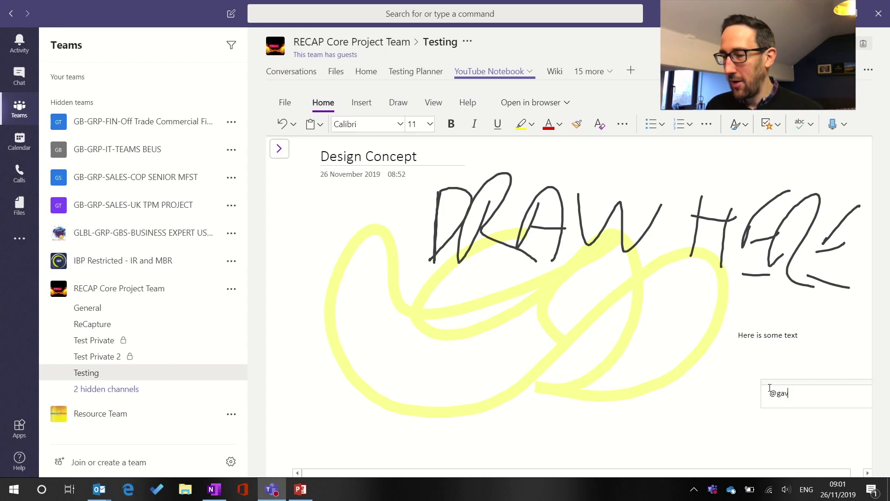
click(733, 370)
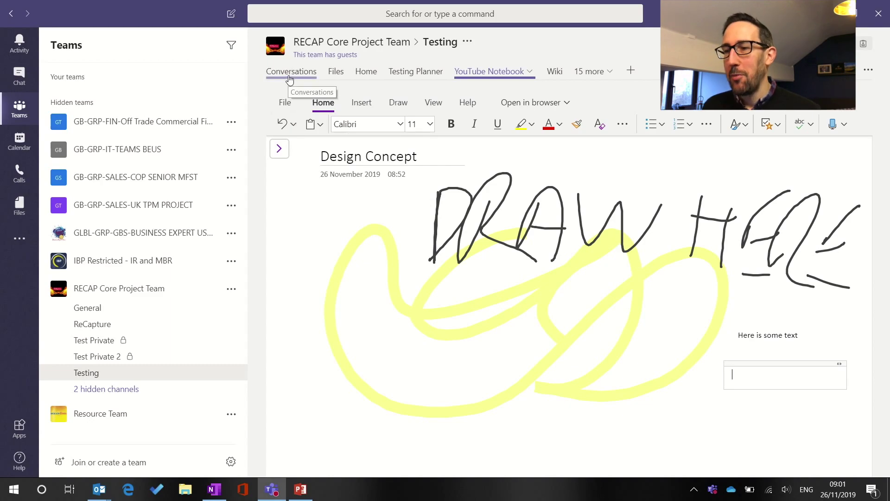
Copy a link to the Design Concept page from its right-click menu
click(279, 148)
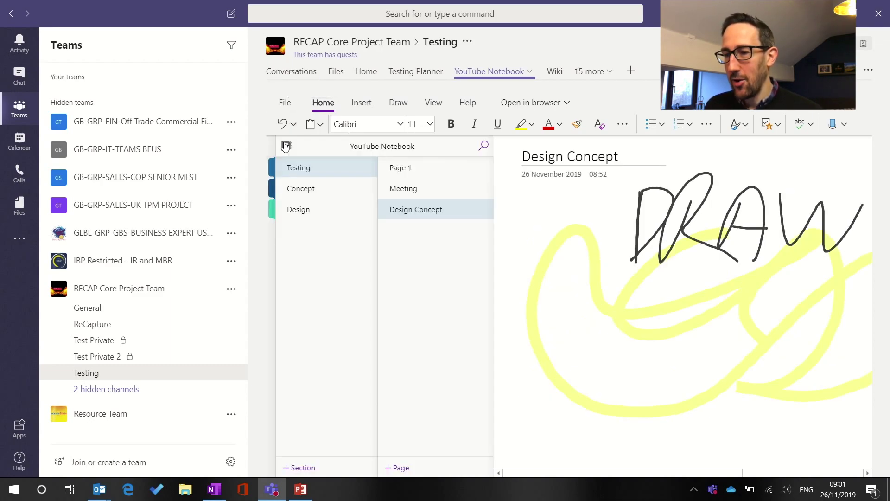
right_click(410, 210)
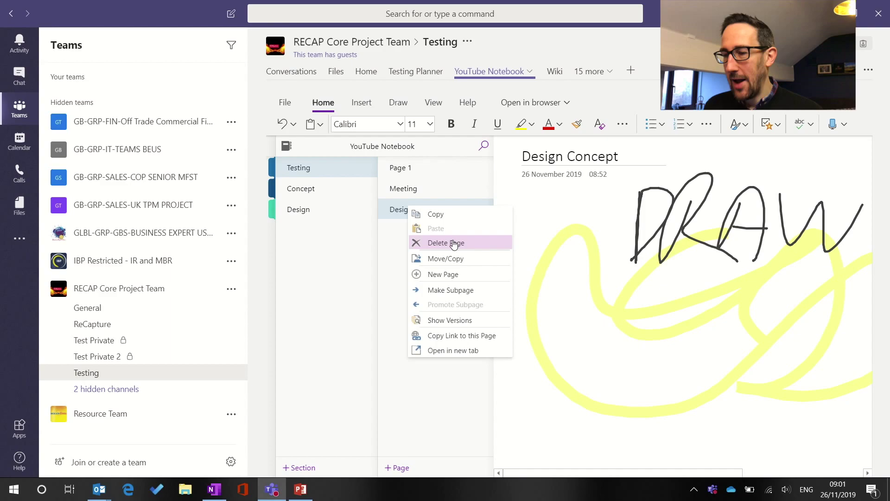
click(455, 343)
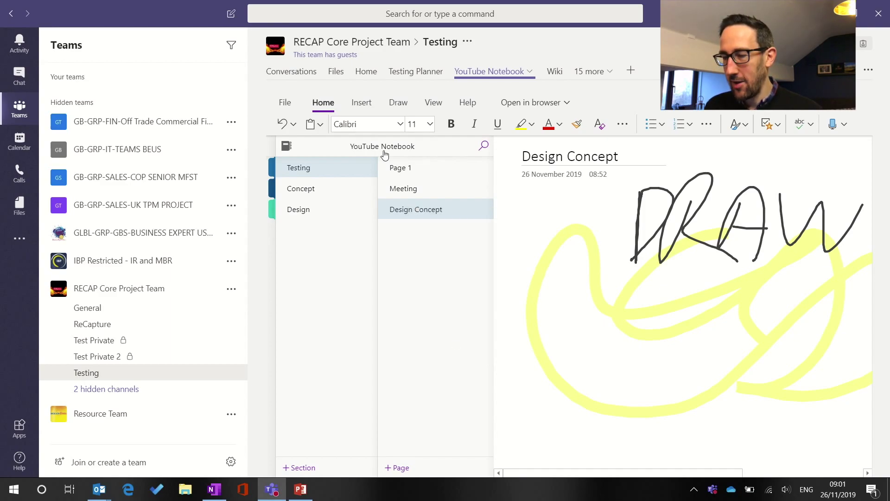
click(291, 72)
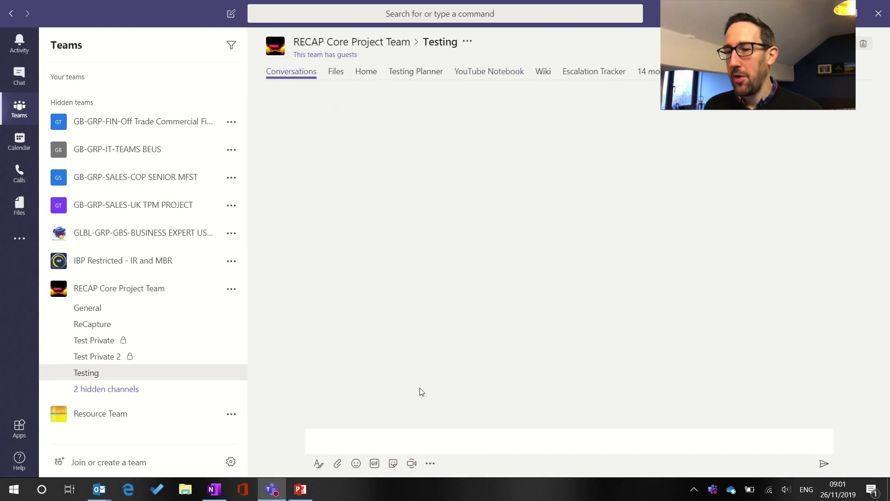
click(419, 439)
text(@gavin)
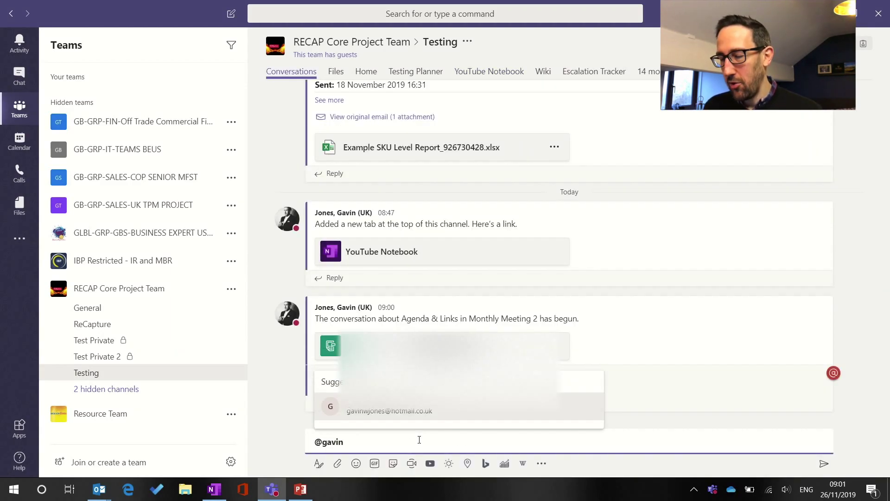
key(Return)
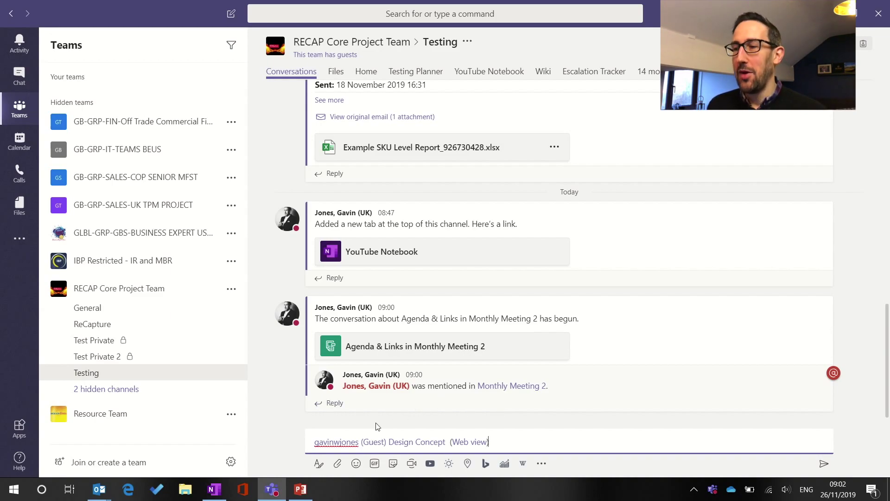
double_click(479, 71)
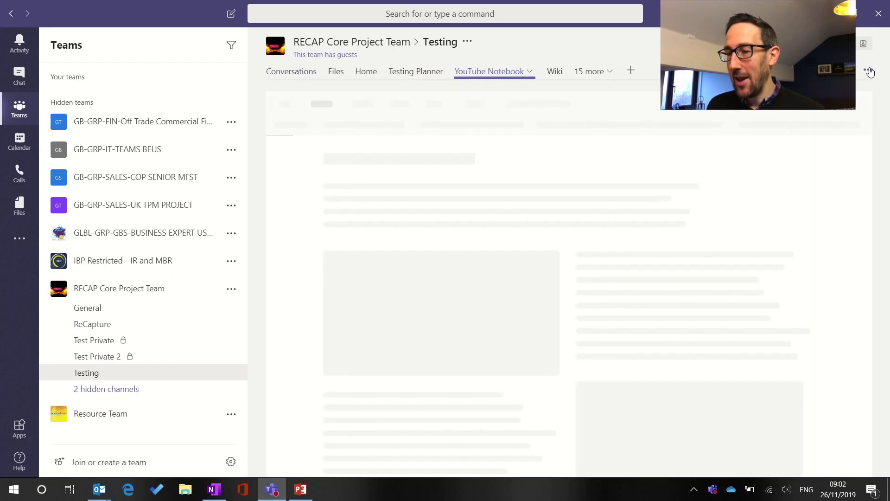
Show the YouTube Notebook's sections and pages list, then move on to the Wiki tab
click(869, 69)
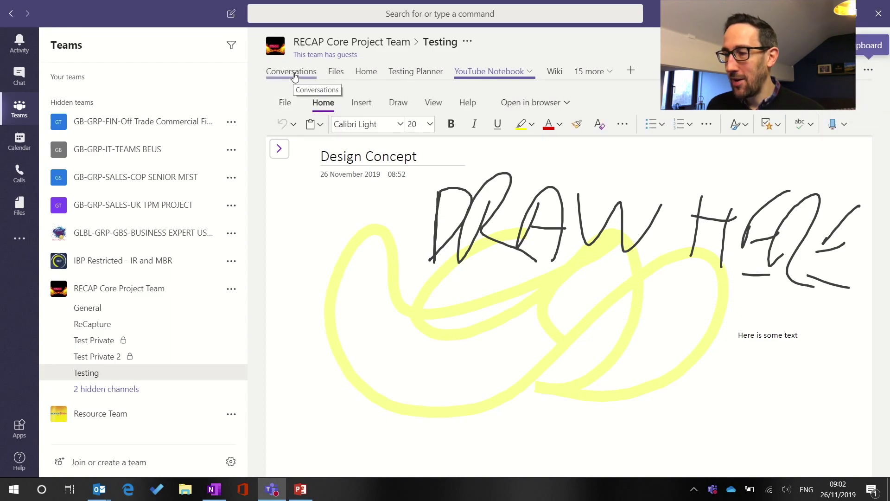
click(281, 149)
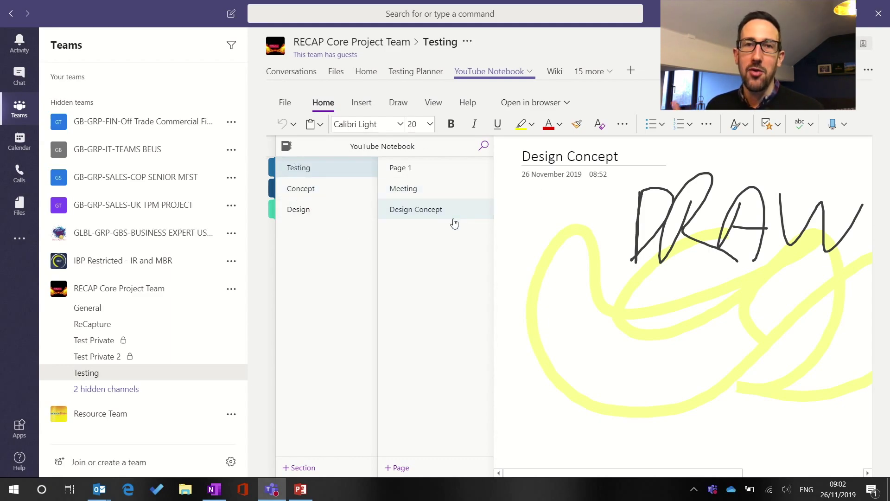
click(544, 71)
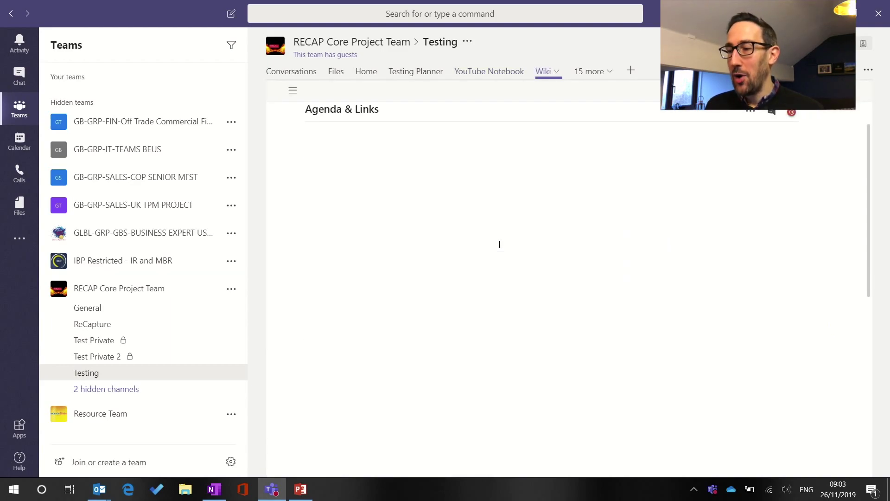